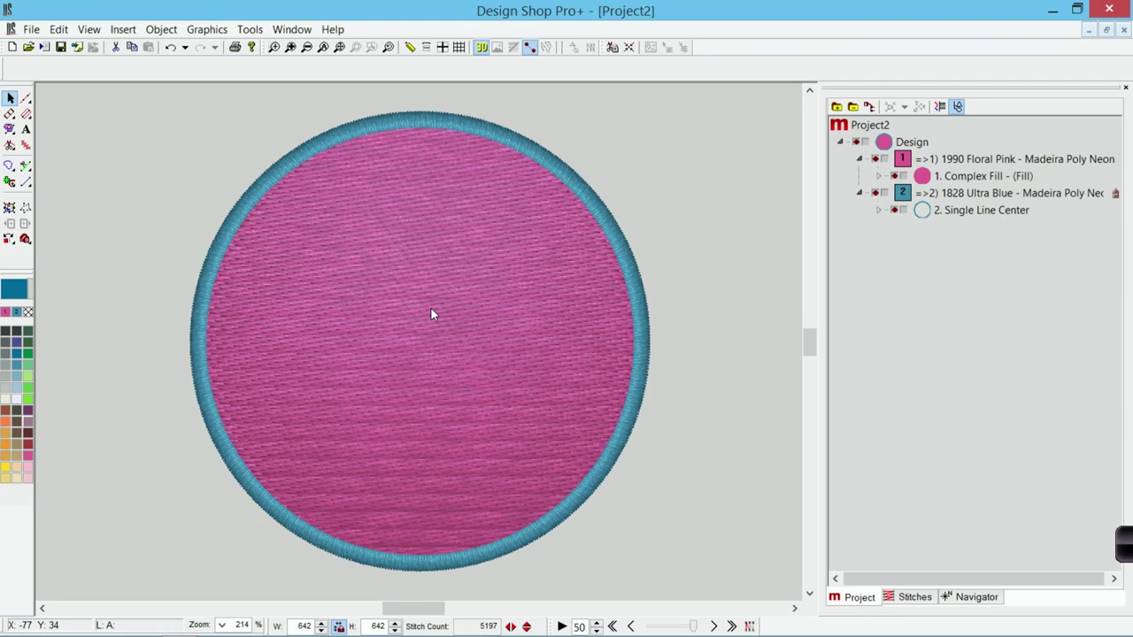
# Lower the pink Complex Fill's Pull % to 90, leaving a gap inside the blue ring
pyautogui.click(431, 314)
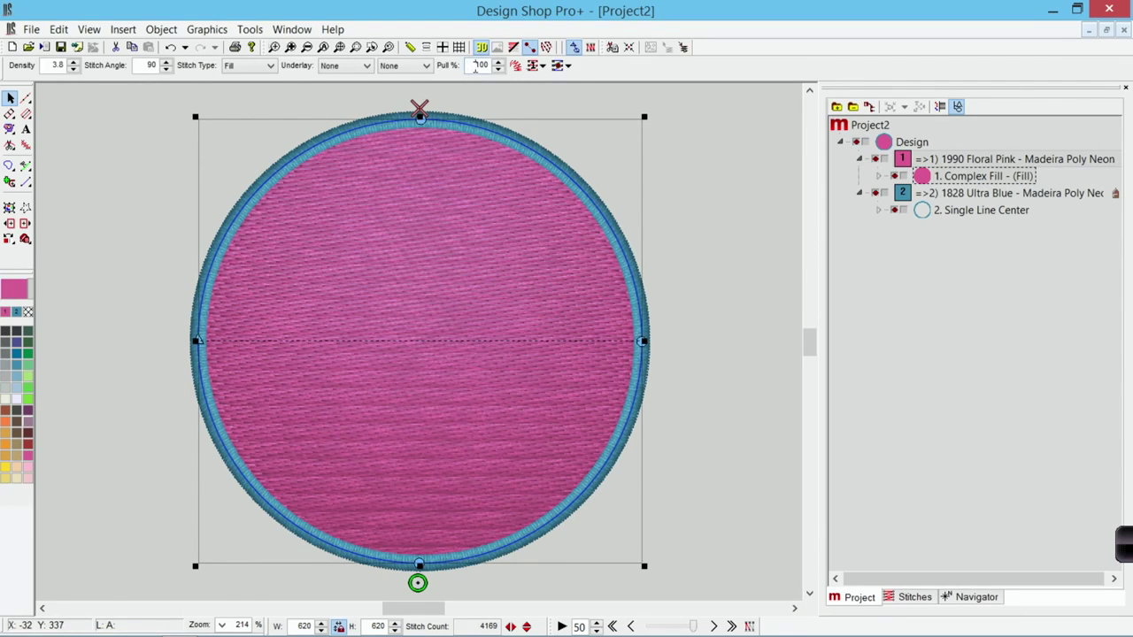
pyautogui.scroll(2, 478, 65)
pyautogui.scroll(-12, 478, 65)
pyautogui.click(706, 238)
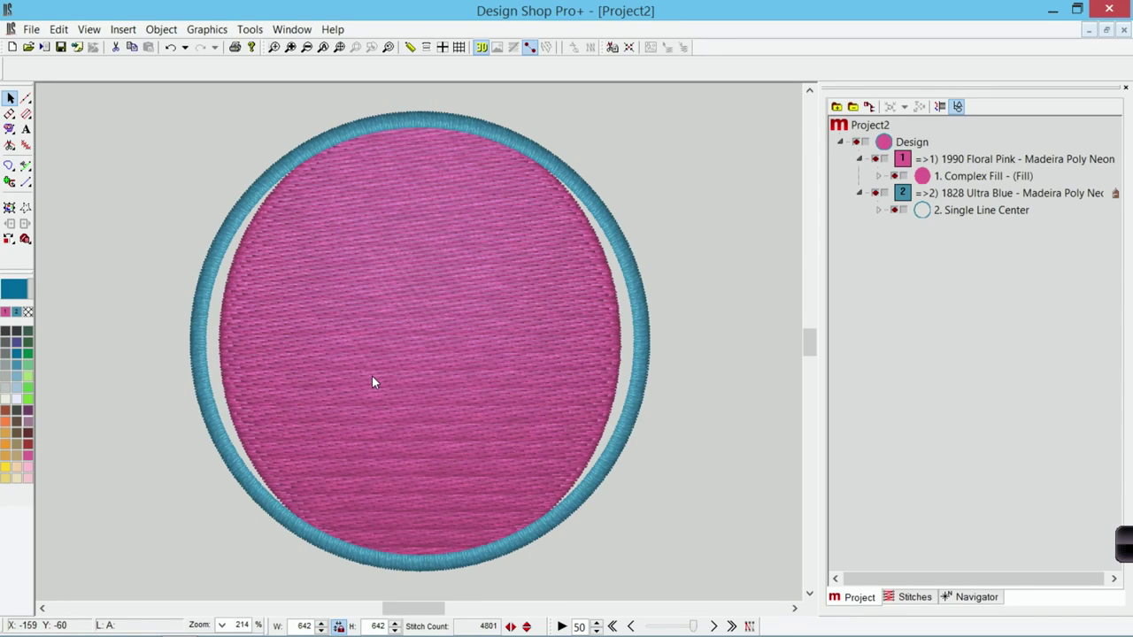
pyautogui.click(1122, 550)
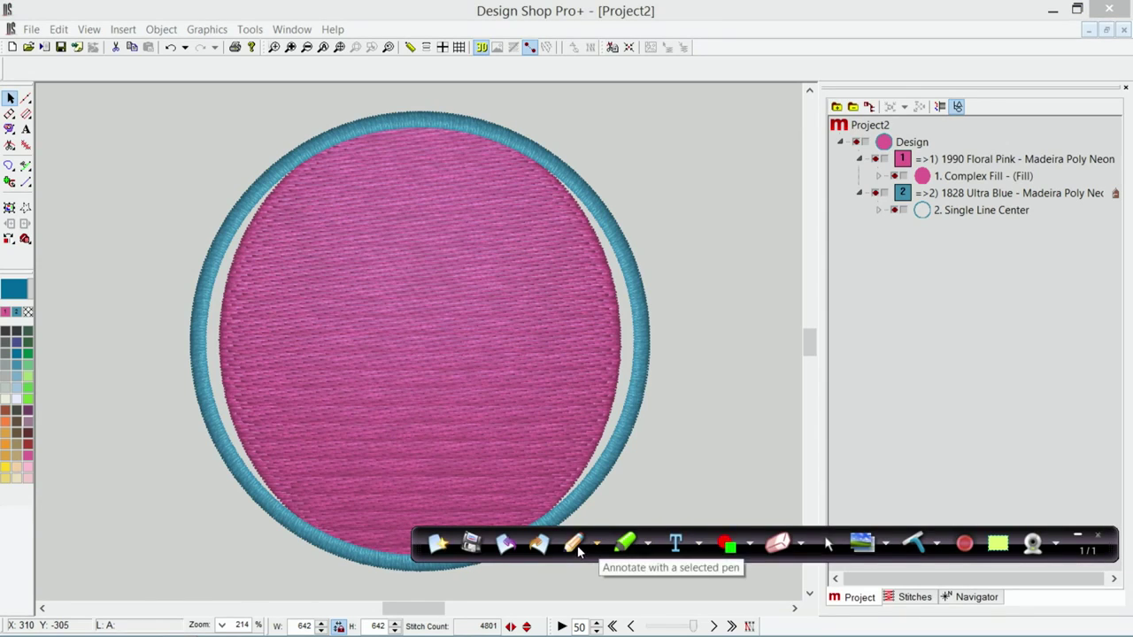
pyautogui.click(1077, 535)
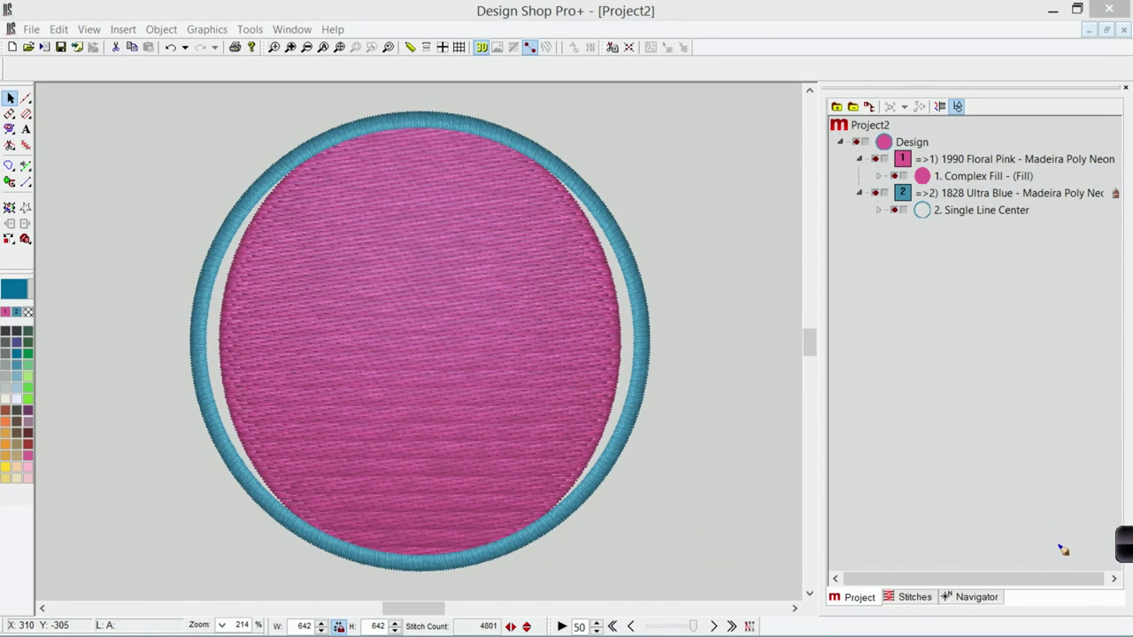
pyautogui.moveTo(271, 337); pyautogui.dragTo(549, 342)
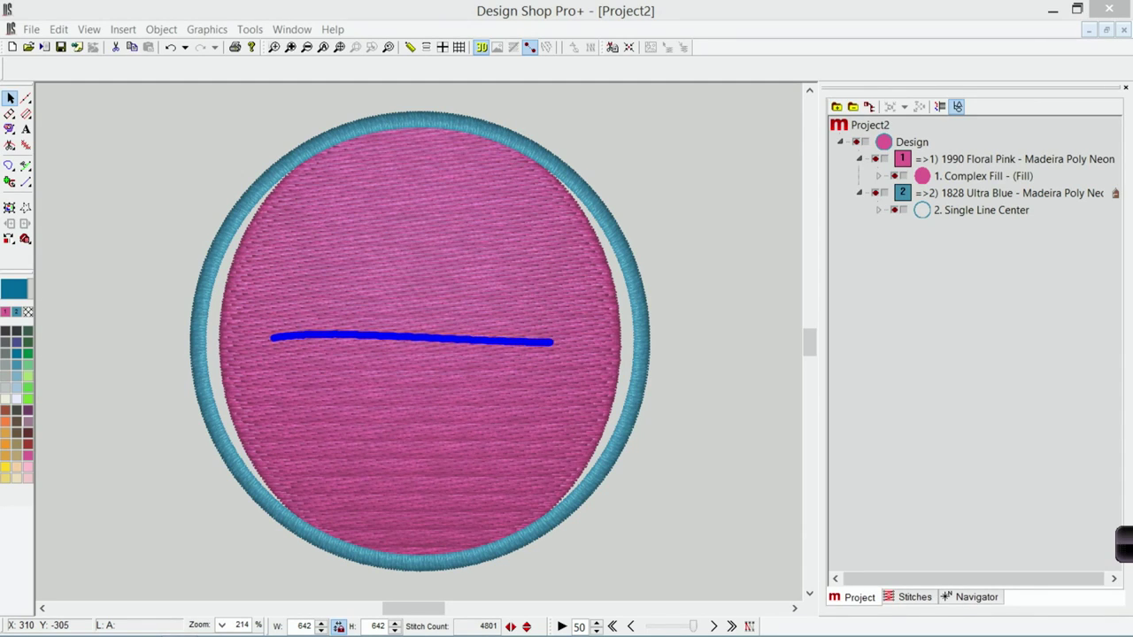
pyautogui.moveTo(759, 347); pyautogui.dragTo(668, 353)
pyautogui.moveTo(719, 320)
pyautogui.mouseDown()
pyautogui.moveTo(671, 348)
pyautogui.moveTo(707, 384)
pyautogui.mouseUp()
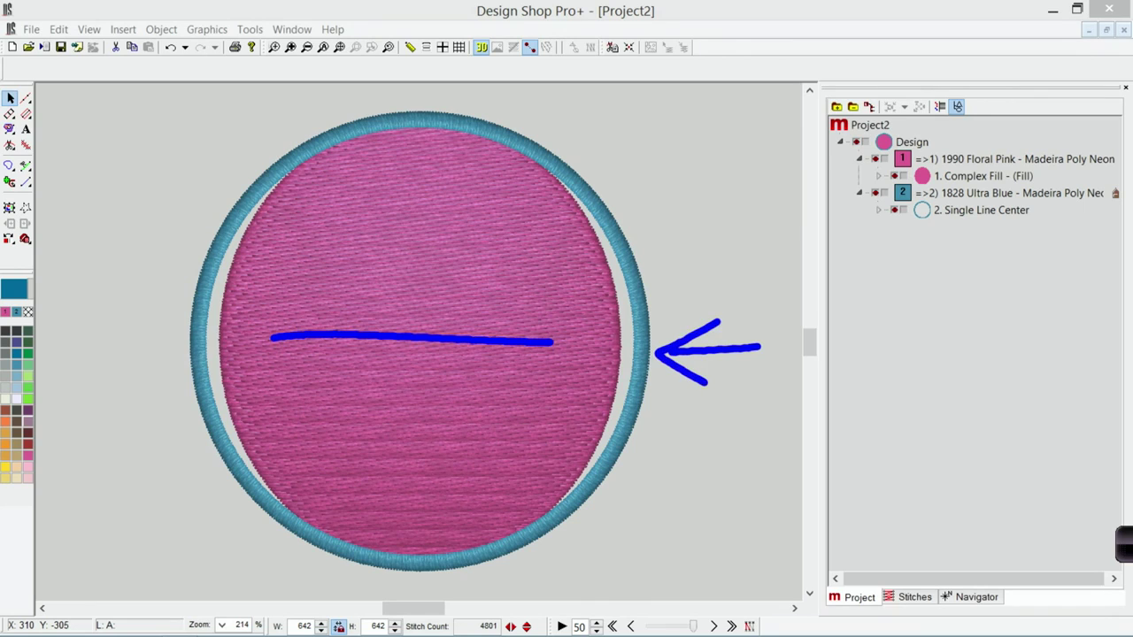
pyautogui.moveTo(82, 332); pyautogui.dragTo(169, 337)
pyautogui.moveTo(112, 310)
pyautogui.mouseDown()
pyautogui.moveTo(170, 337)
pyautogui.moveTo(126, 368)
pyautogui.mouseUp()
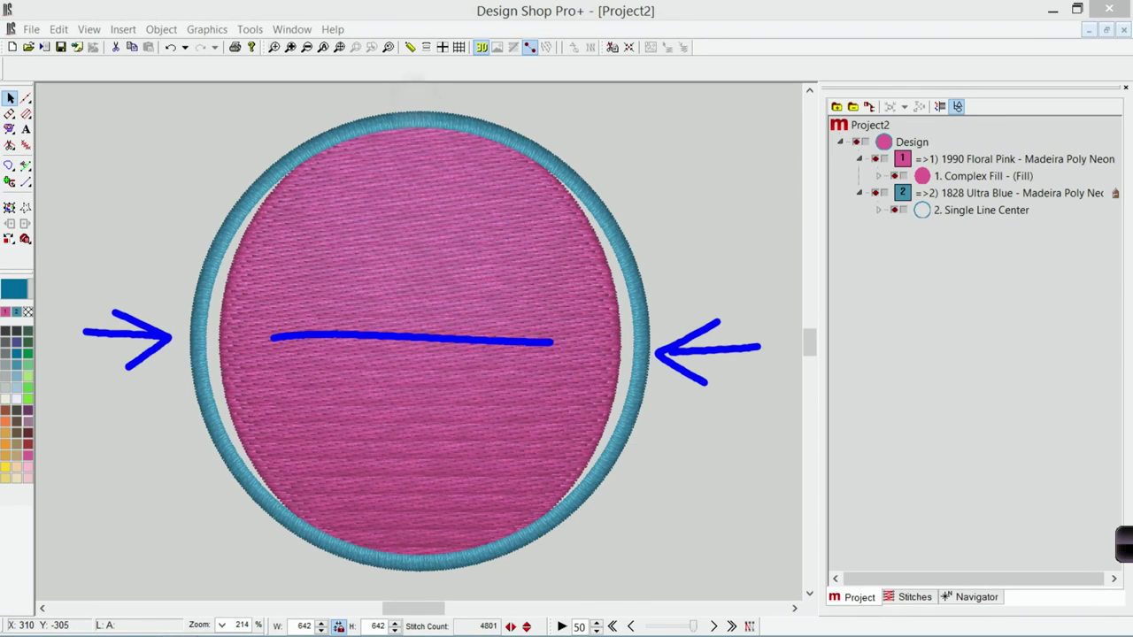
pyautogui.moveTo(414, 121)
pyautogui.mouseDown()
pyautogui.moveTo(413, 83)
pyautogui.moveTo(441, 112)
pyautogui.mouseUp()
pyautogui.moveTo(314, 133)
pyautogui.mouseDown()
pyautogui.moveTo(407, 86)
pyautogui.moveTo(505, 138)
pyautogui.mouseUp()
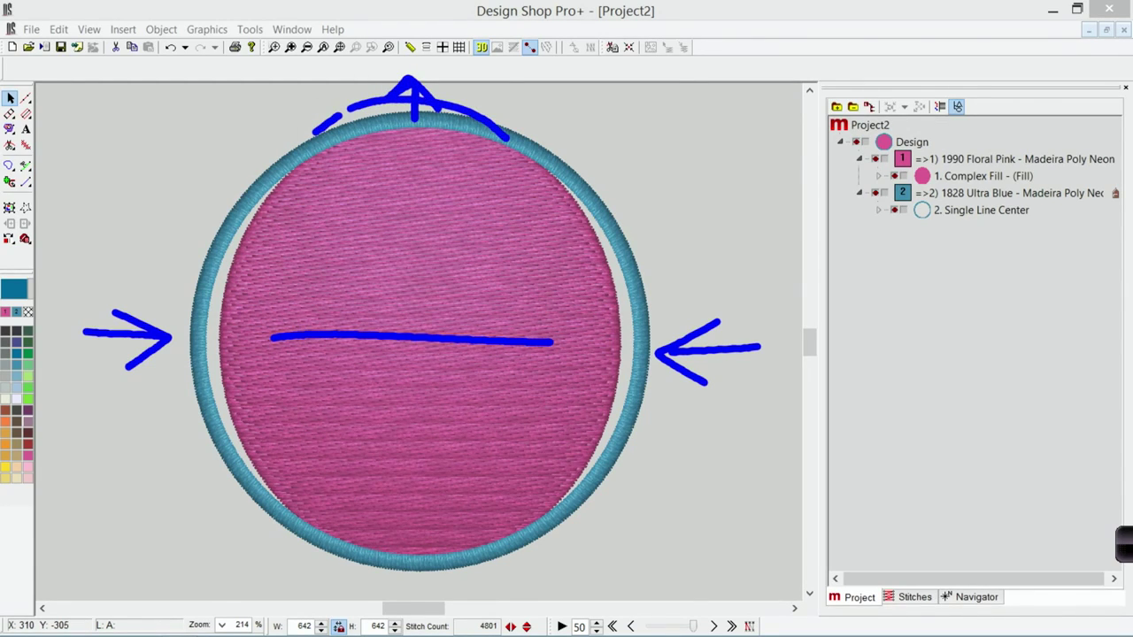
pyautogui.moveTo(343, 555)
pyautogui.mouseDown()
pyautogui.moveTo(402, 584)
pyautogui.moveTo(502, 553)
pyautogui.mouseUp()
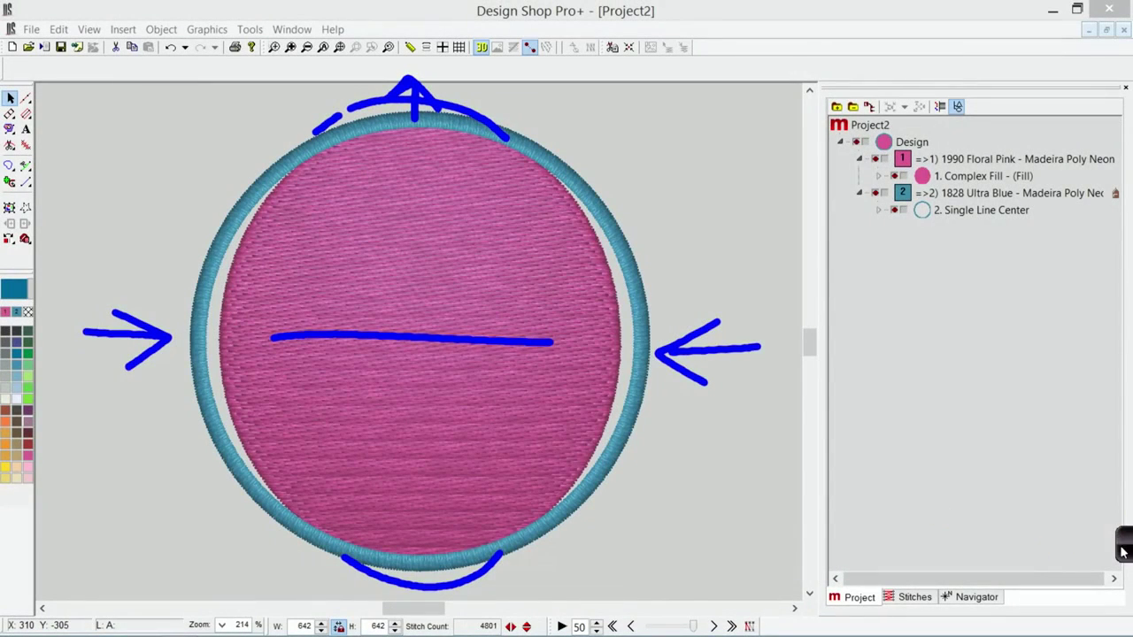
pyautogui.click(1122, 547)
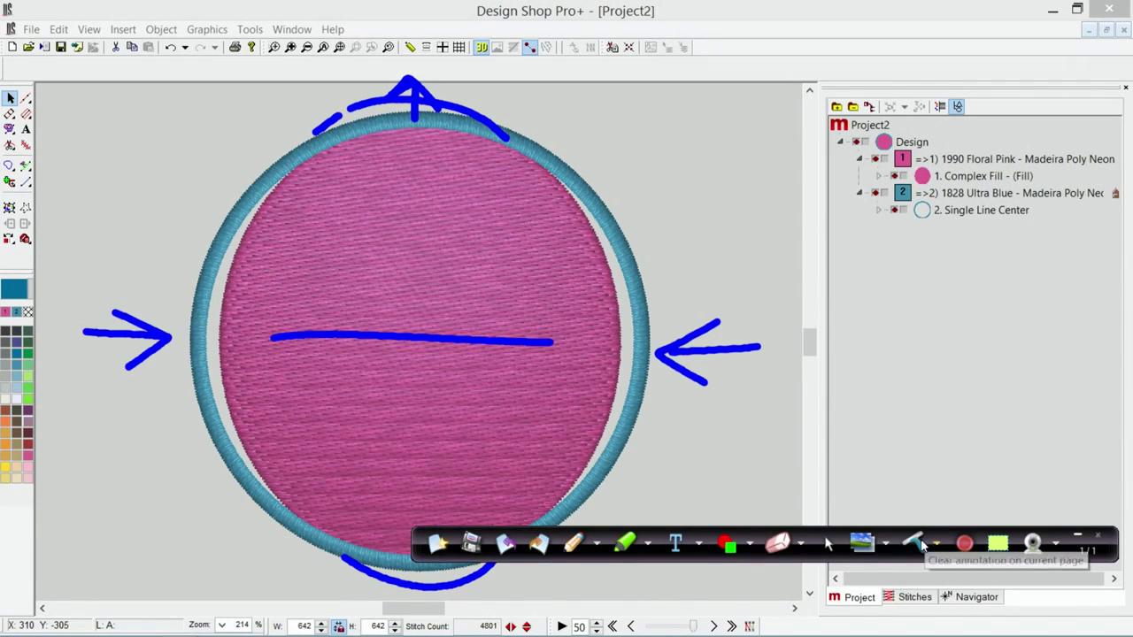
pyautogui.click(917, 544)
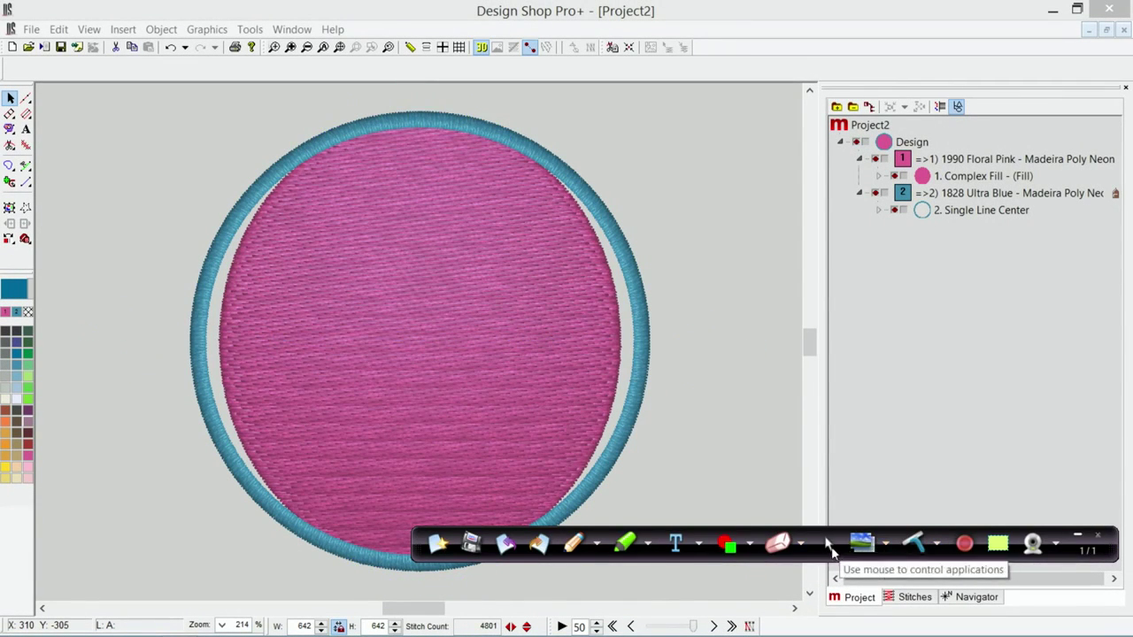
pyautogui.click(1078, 536)
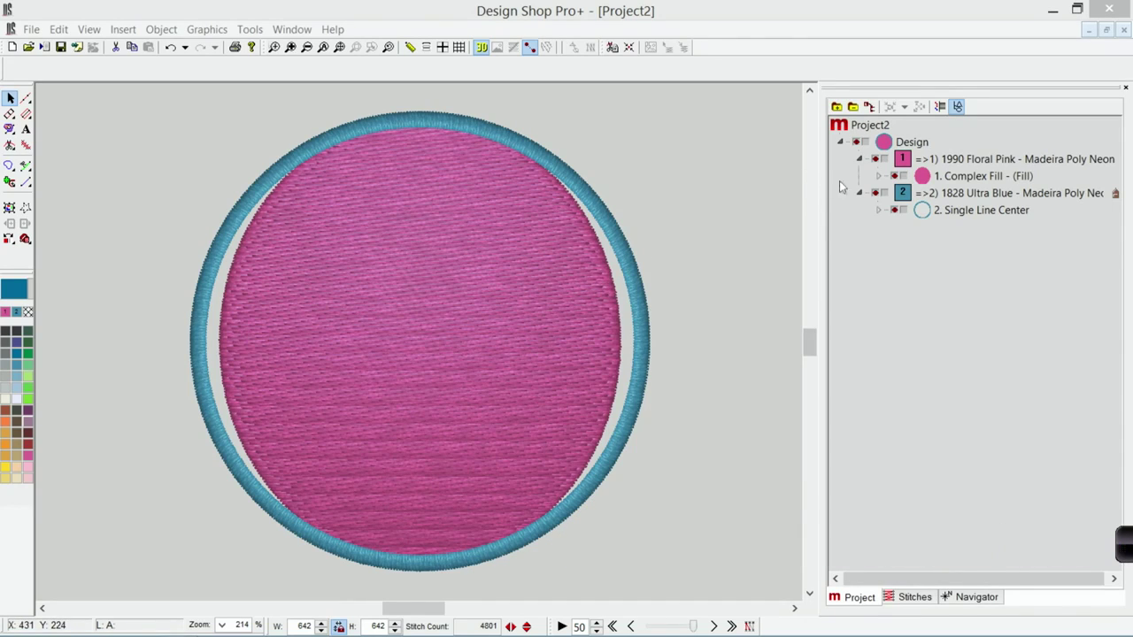
# Hide the blue outline (color 2) and set the pink Complex Fill's Pull % to 100
pyautogui.click(894, 211)
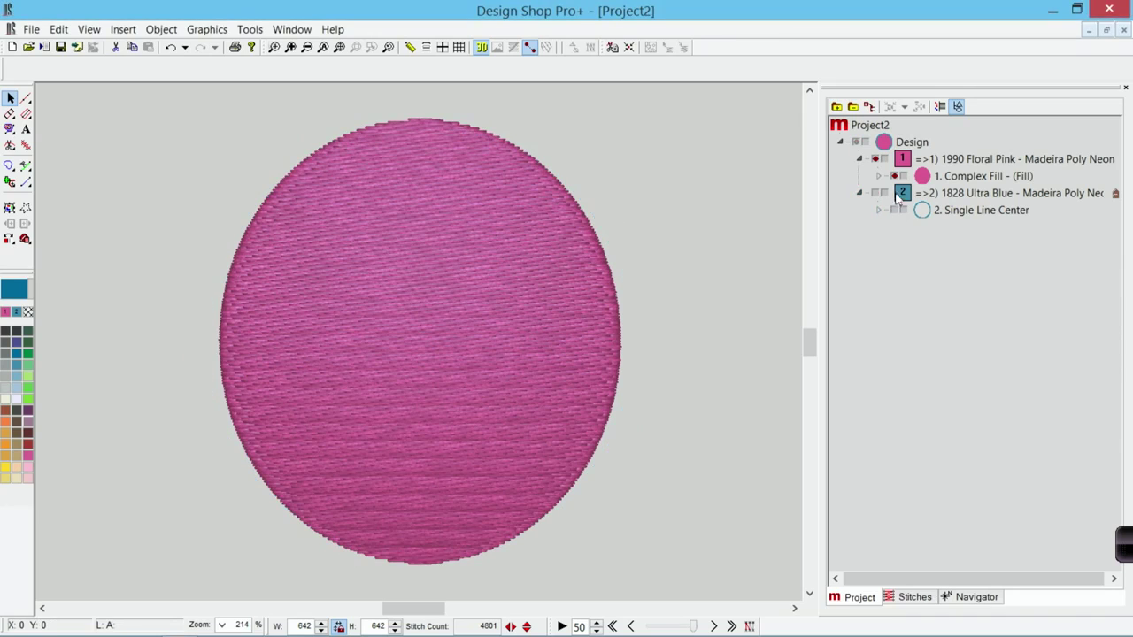
pyautogui.click(945, 177)
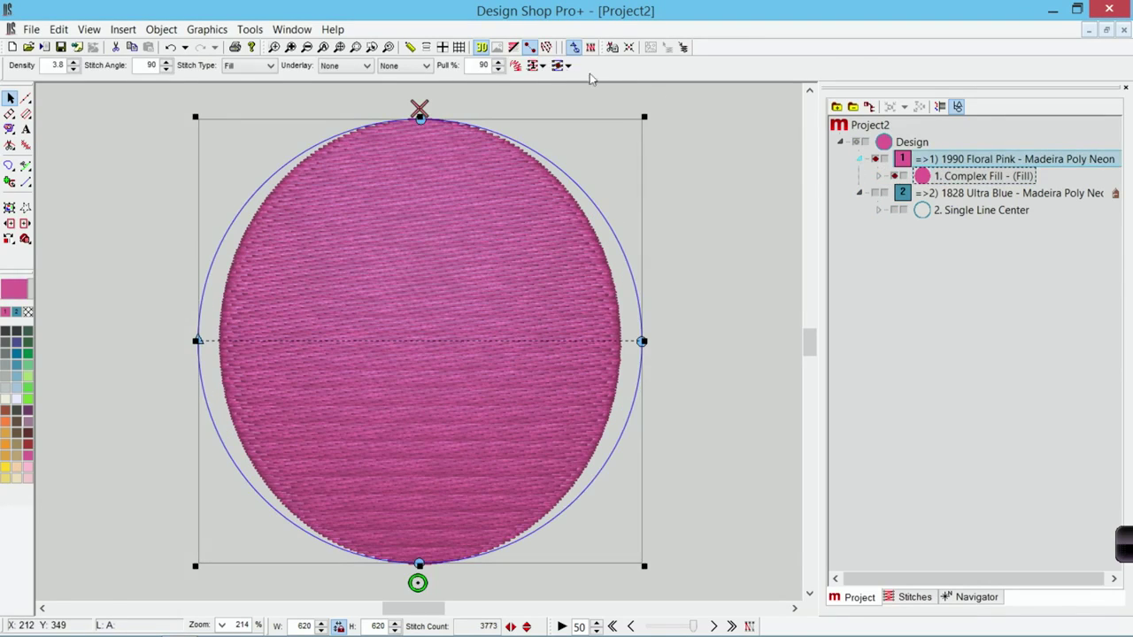
pyautogui.click(480, 67)
pyautogui.write('100')
pyautogui.press('Return')
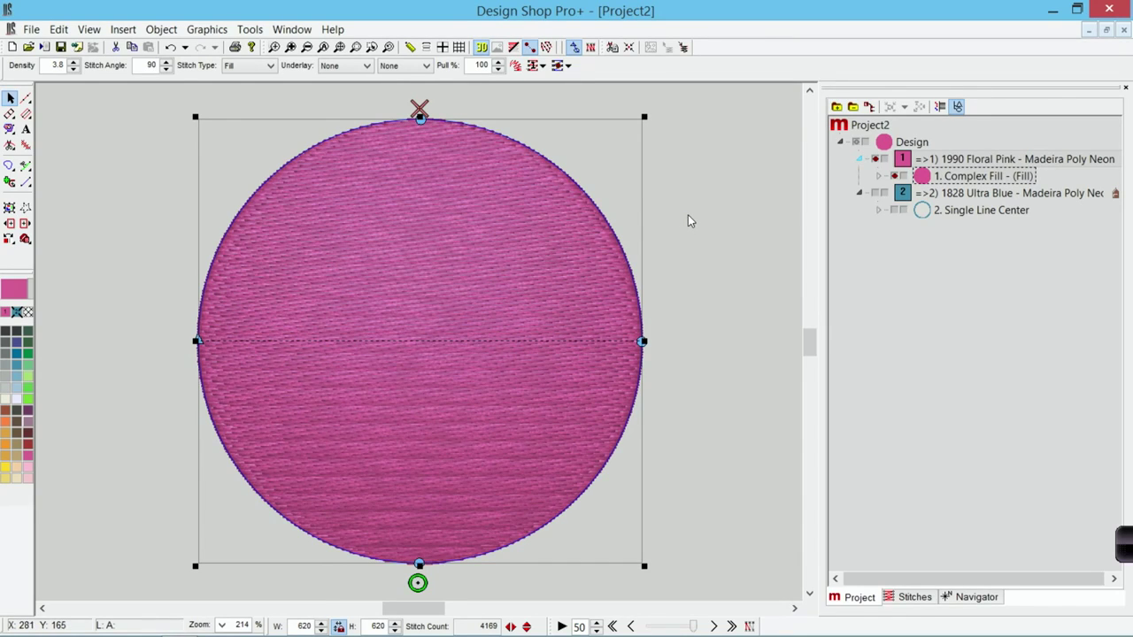
# Raise the pink fill's Pull Comp to 110% in Object Properties and apply it
pyautogui.rightClick(617, 167)
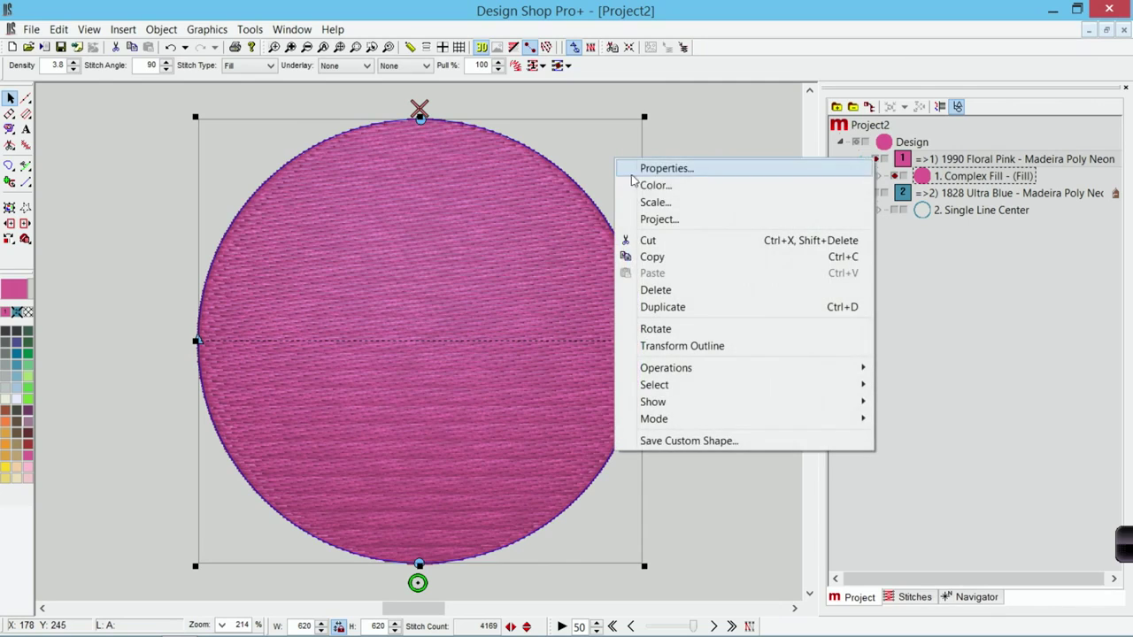
pyautogui.click(659, 169)
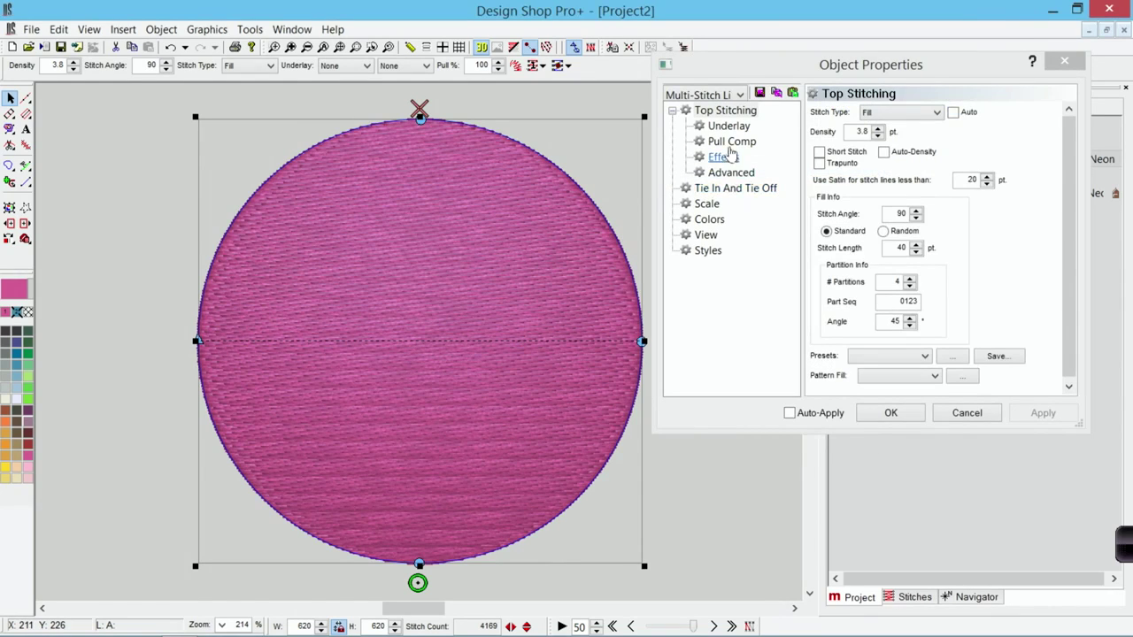
pyautogui.click(737, 144)
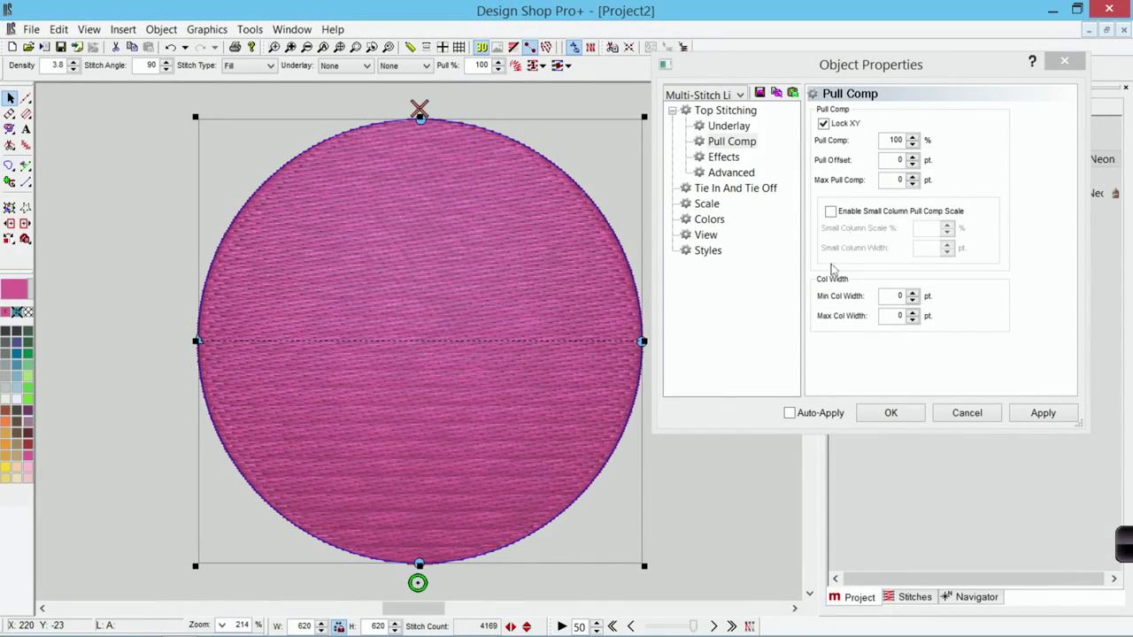
pyautogui.click(890, 142)
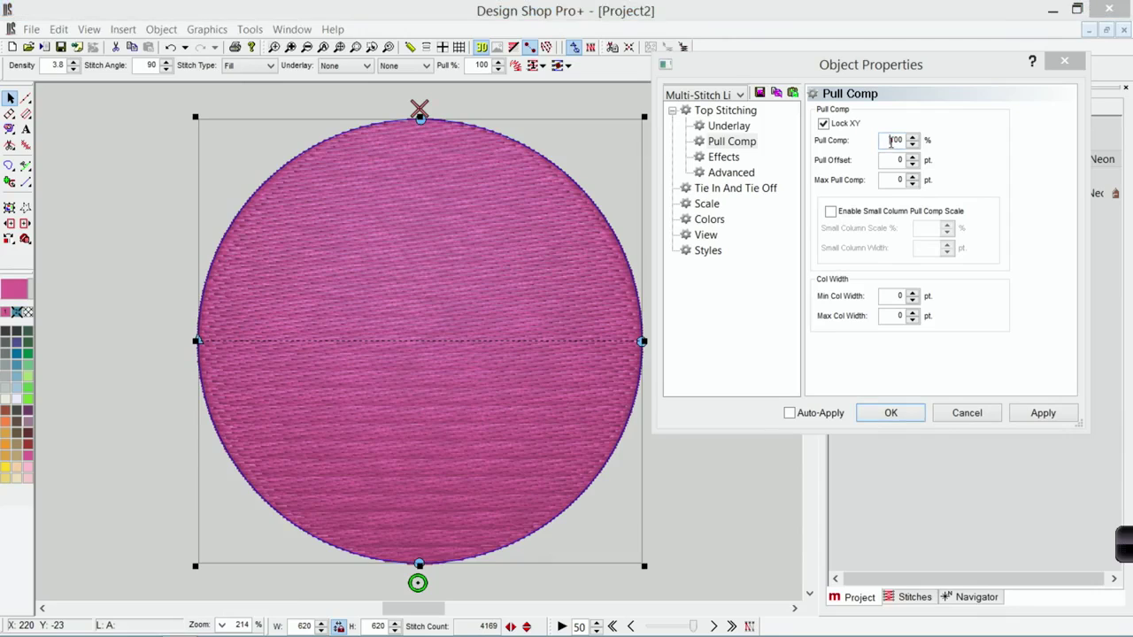
pyautogui.press('Up')
pyautogui.press('Up')
pyautogui.press('Up')
pyautogui.click(1052, 418)
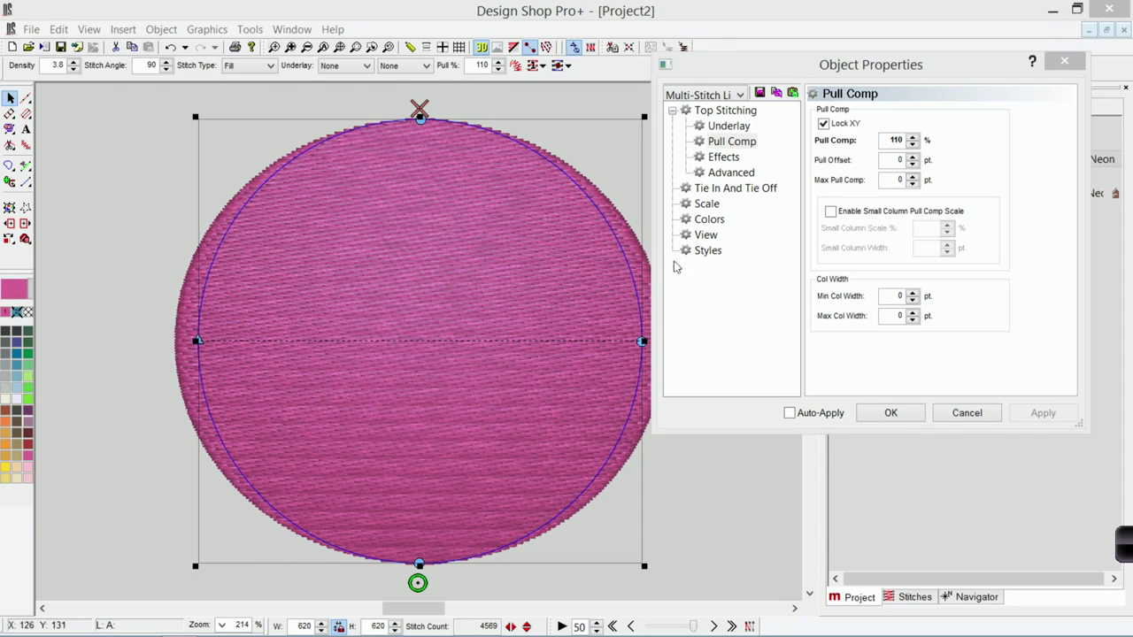
pyautogui.click(889, 416)
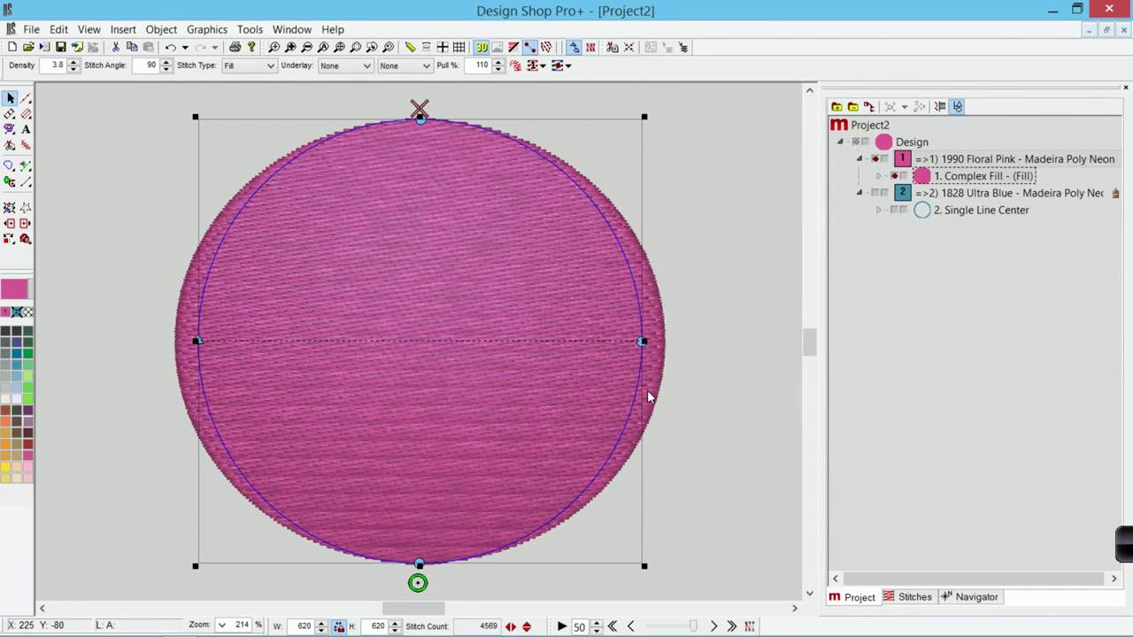
pyautogui.click(1123, 548)
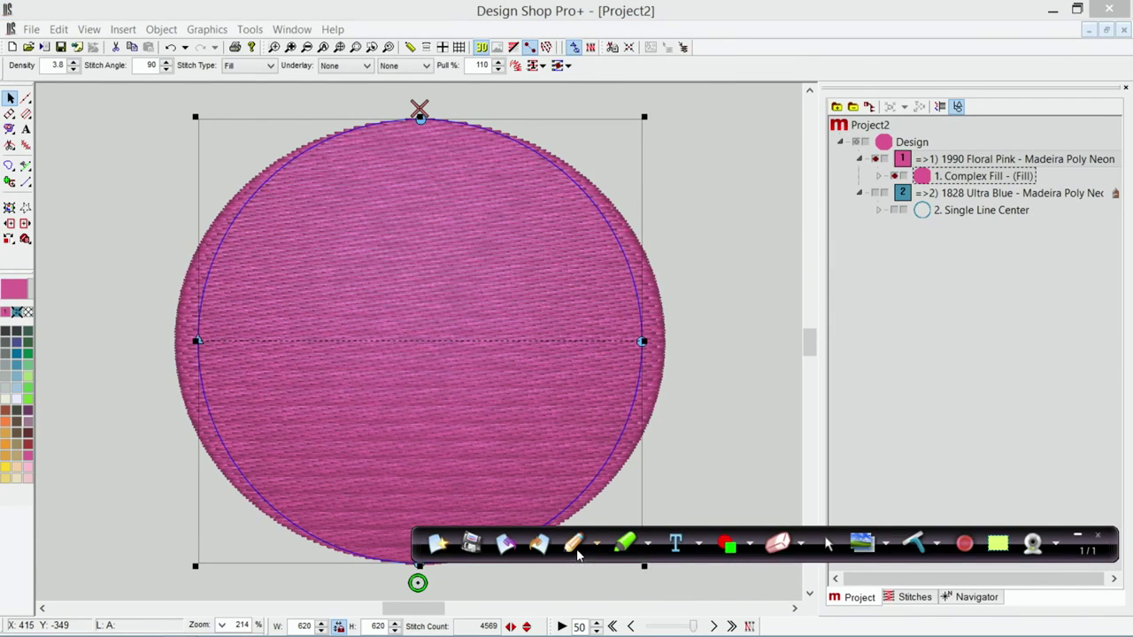
pyautogui.click(577, 547)
pyautogui.moveTo(708, 340)
pyautogui.mouseDown()
pyautogui.moveTo(650, 344)
pyautogui.moveTo(659, 330)
pyautogui.moveTo(666, 325)
pyautogui.moveTo(650, 347)
pyautogui.moveTo(675, 362)
pyautogui.mouseUp()
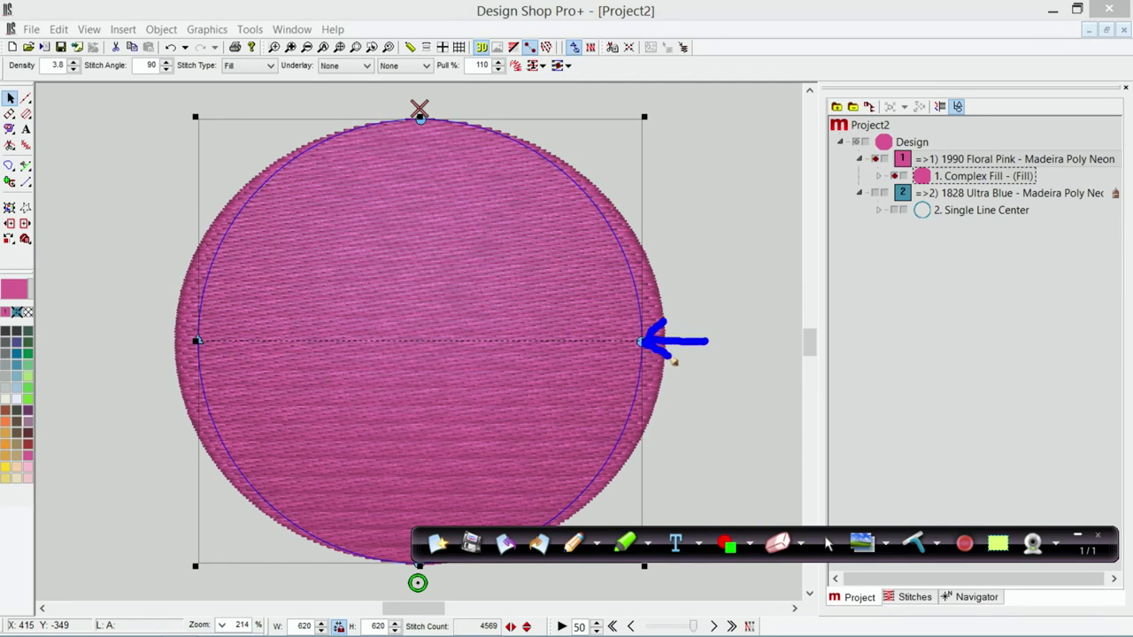
pyautogui.moveTo(141, 339); pyautogui.dragTo(205, 345)
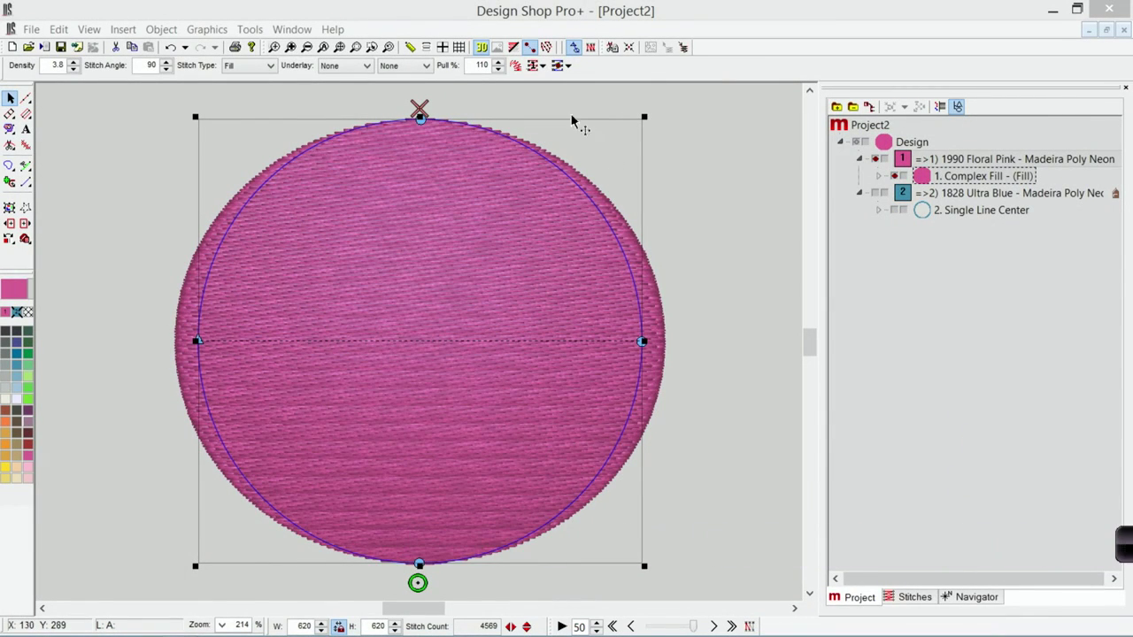
pyautogui.click(1077, 534)
# Show the blue outline stitches in flat display and zoom into the circle's left edge
pyautogui.click(480, 50)
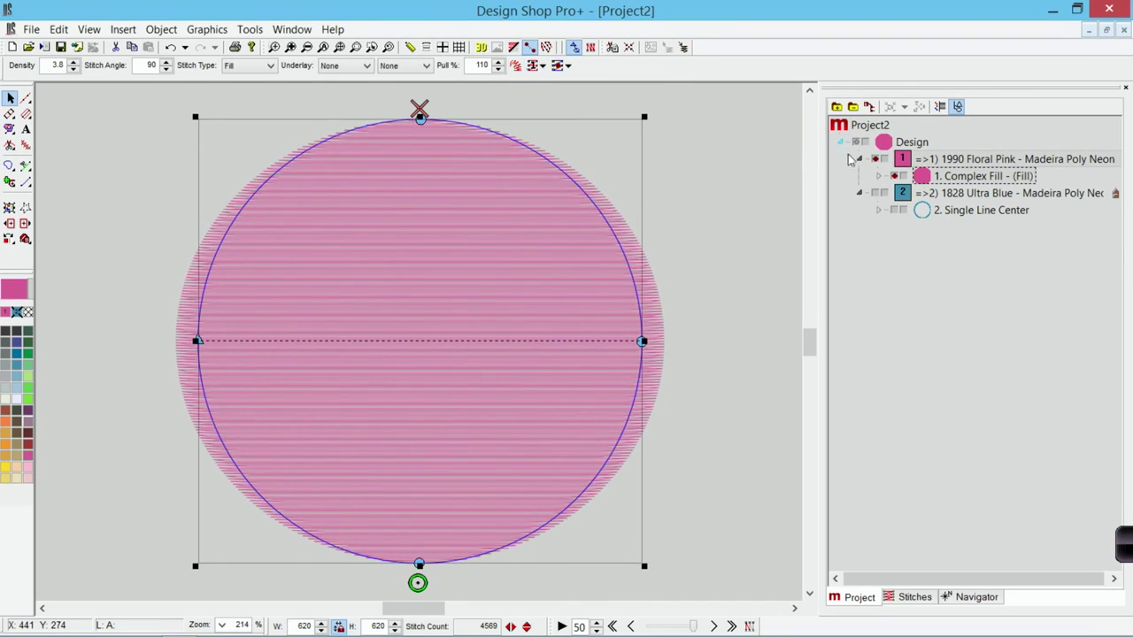
pyautogui.click(895, 210)
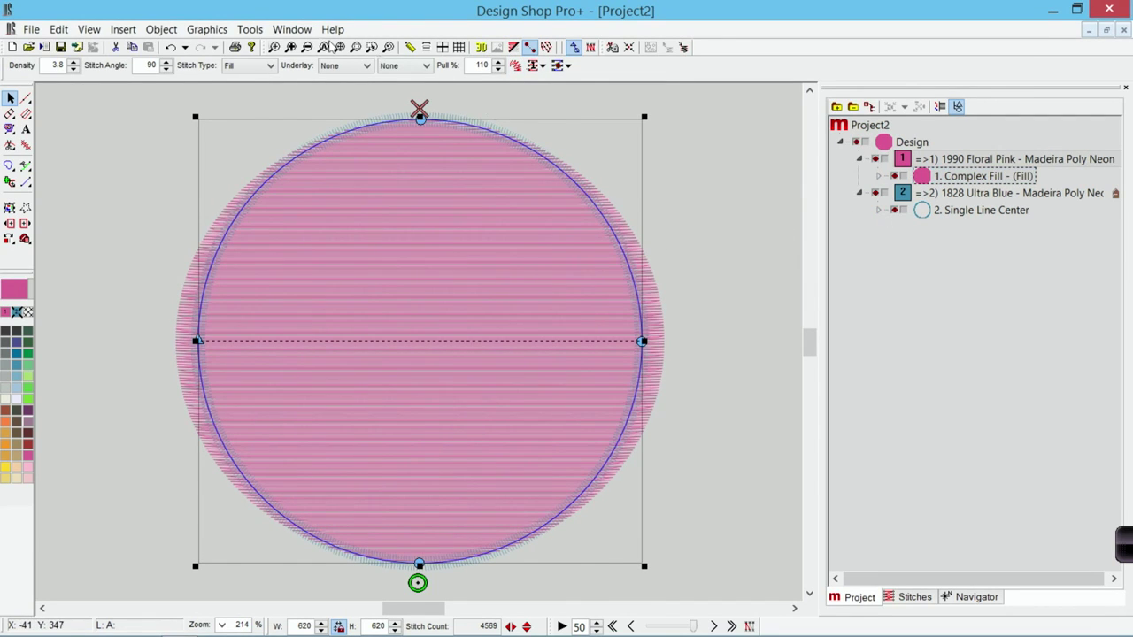
pyautogui.click(274, 47)
pyautogui.moveTo(163, 278); pyautogui.dragTo(230, 369)
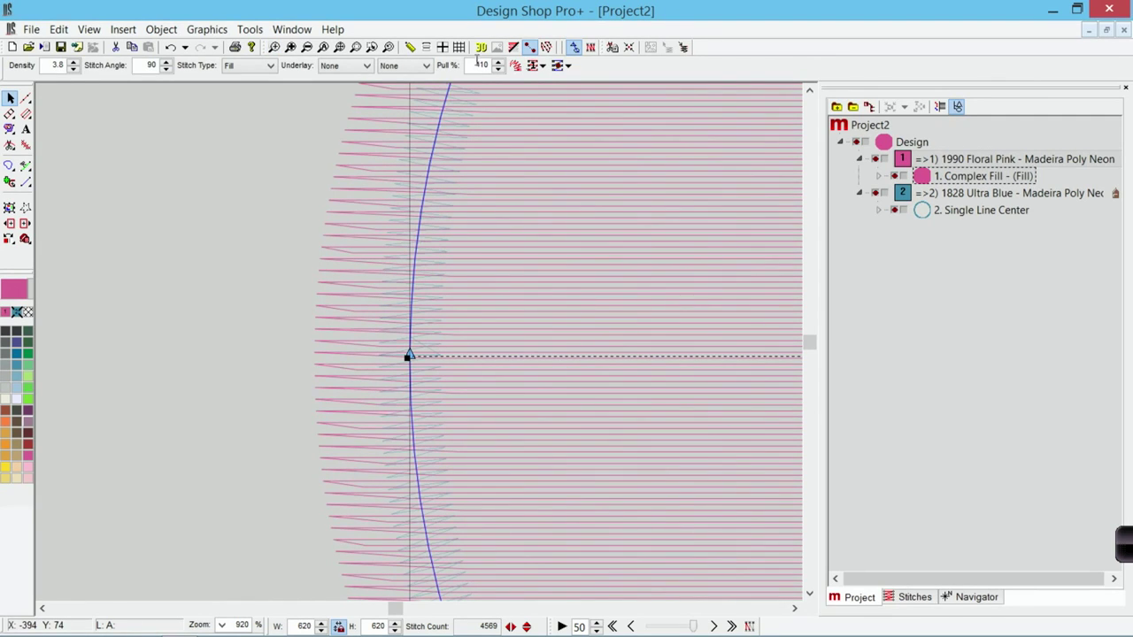
pyautogui.scroll(-5, 478, 65)
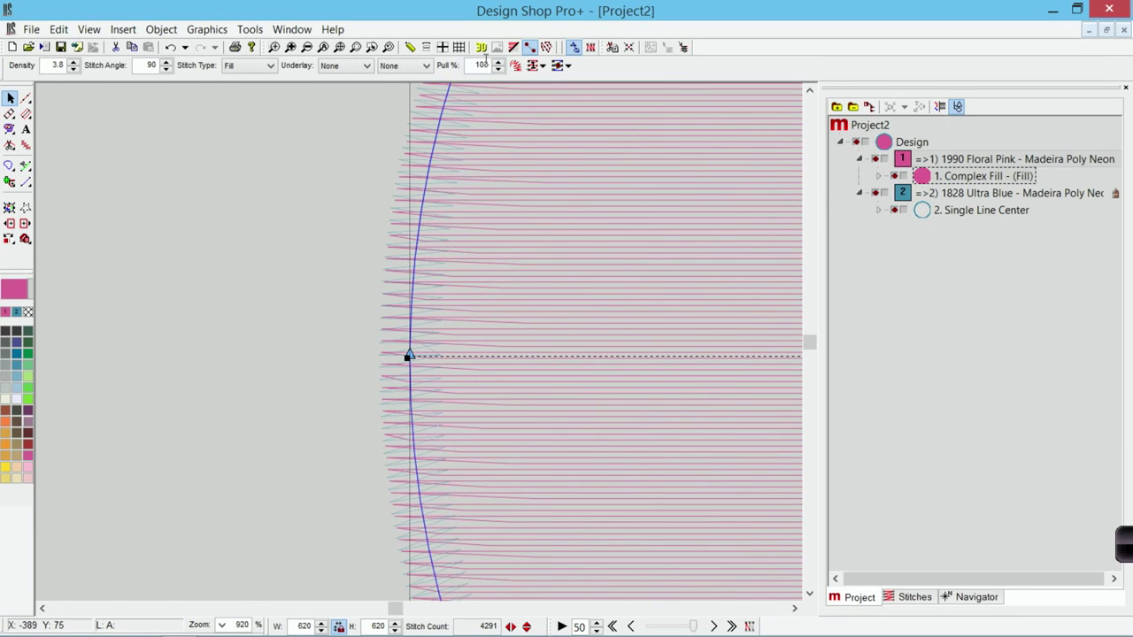
pyautogui.scroll(1, 482, 65)
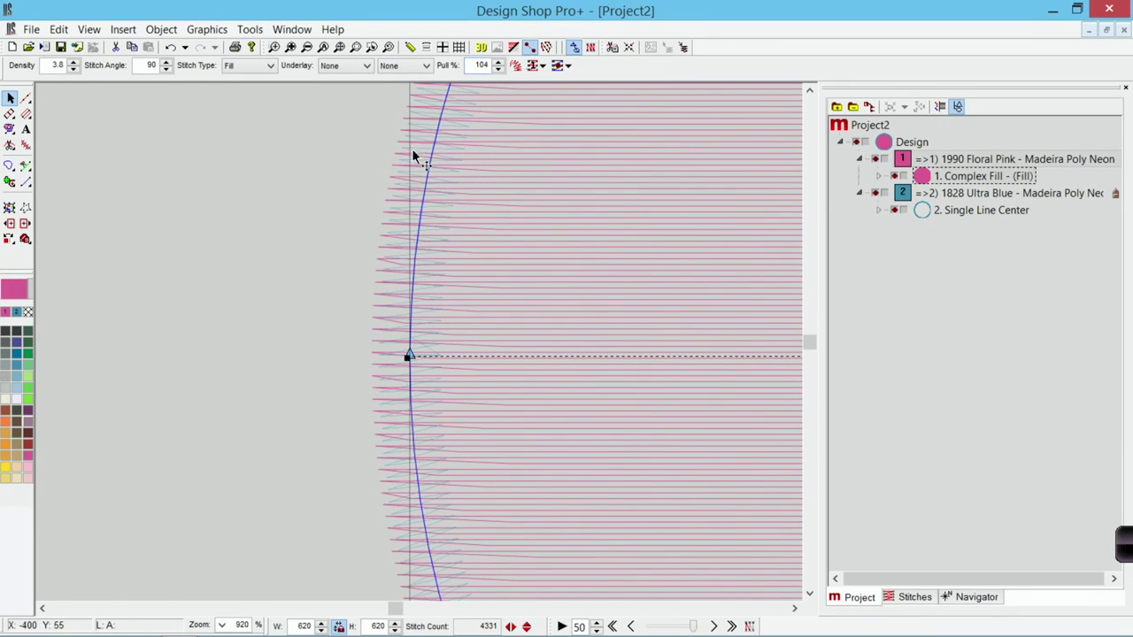
# Fit the whole circle in the window and view it as realistic 3D stitches
pyautogui.click(339, 47)
pyautogui.click(482, 47)
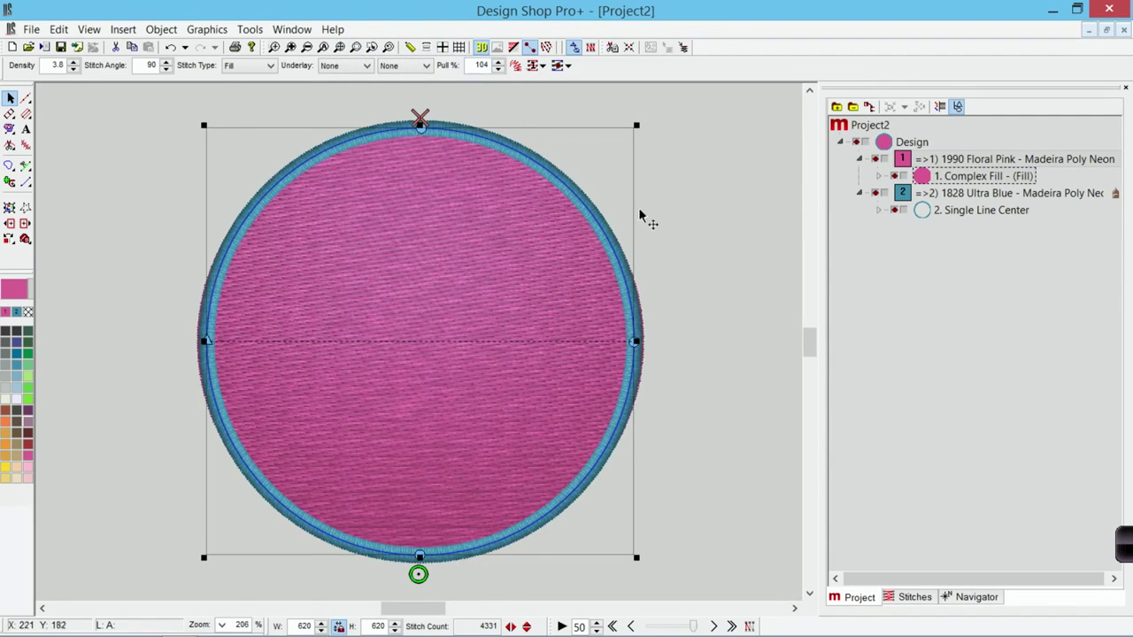
pyautogui.click(641, 212)
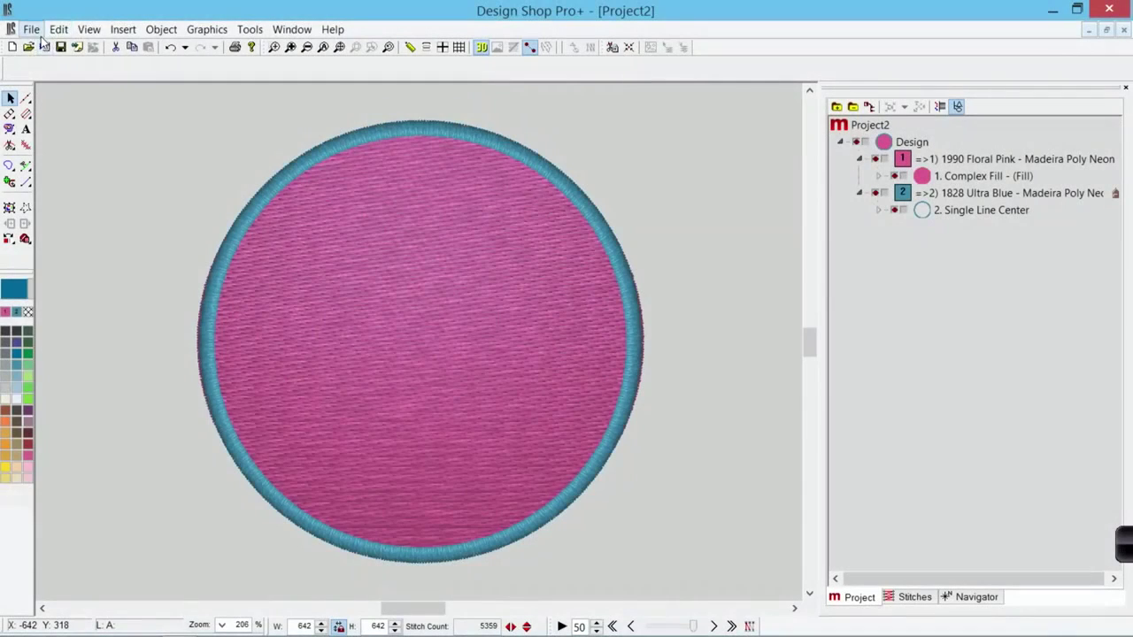
pyautogui.click(305, 31)
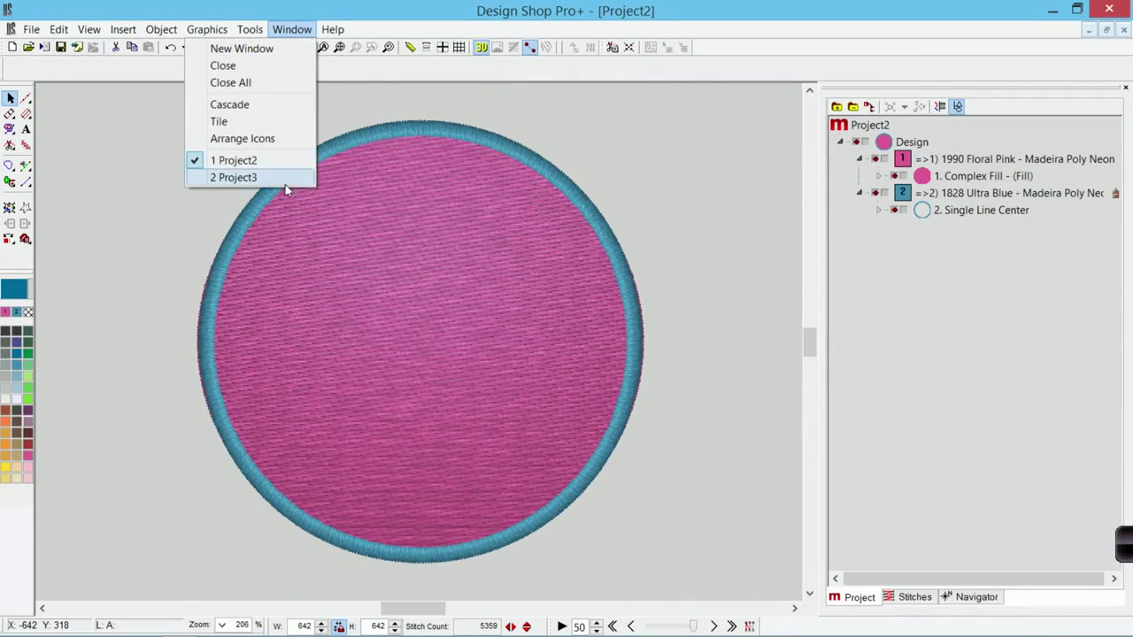
# Switch to Project3 and set the Melco lettering's height to 0.5 inch
pyautogui.click(245, 177)
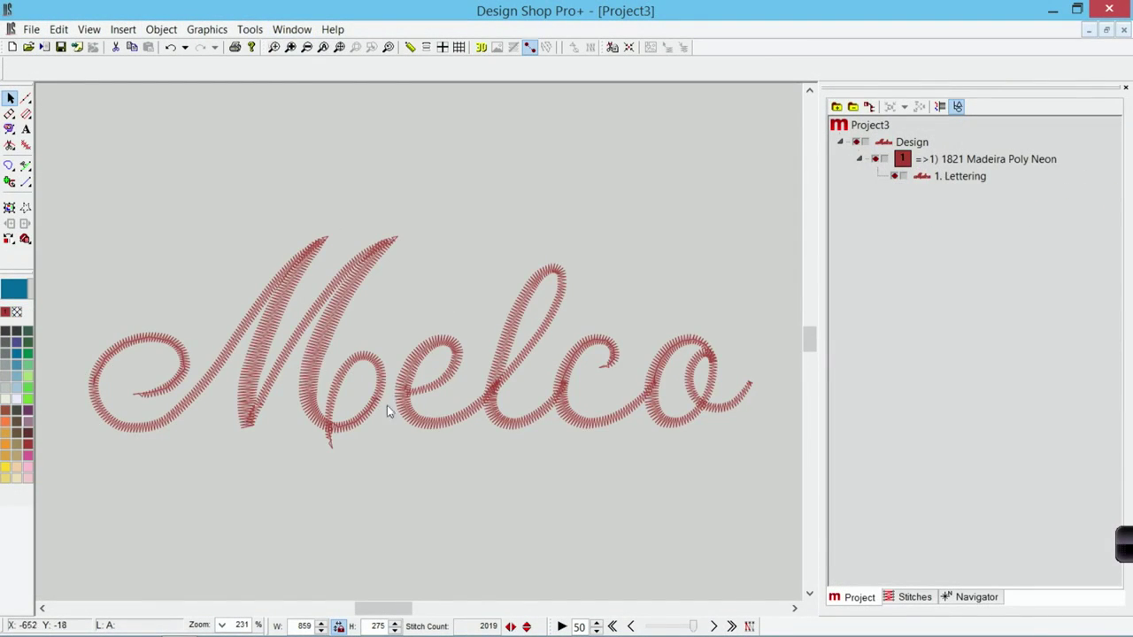
pyautogui.click(329, 354)
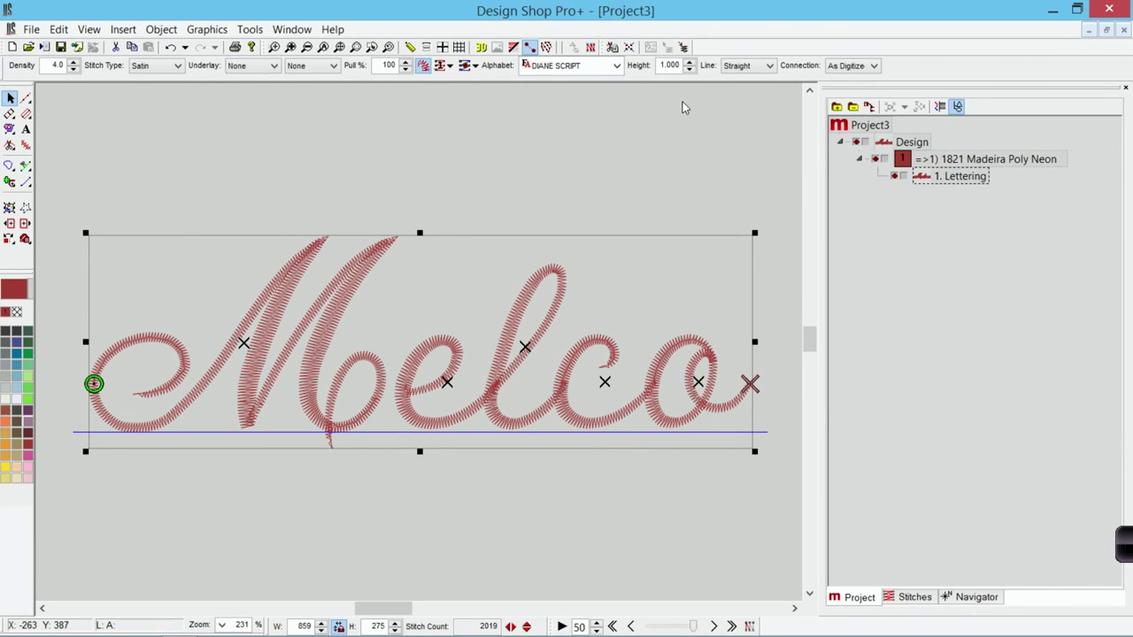
pyautogui.doubleClick(671, 65)
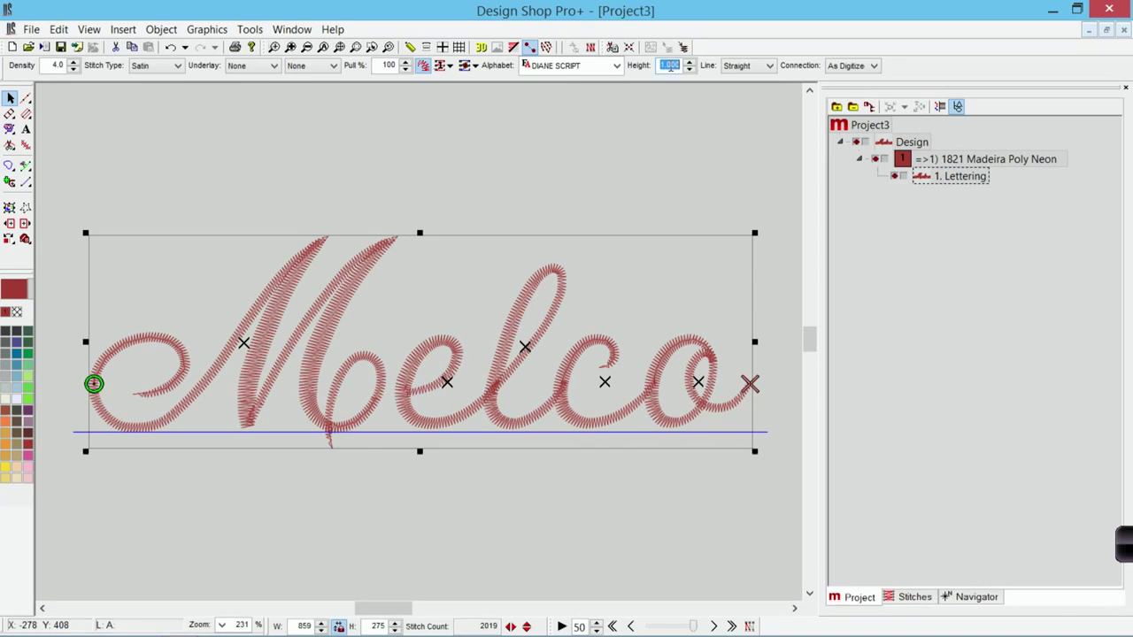
pyautogui.write('.5')
pyautogui.press('Return')
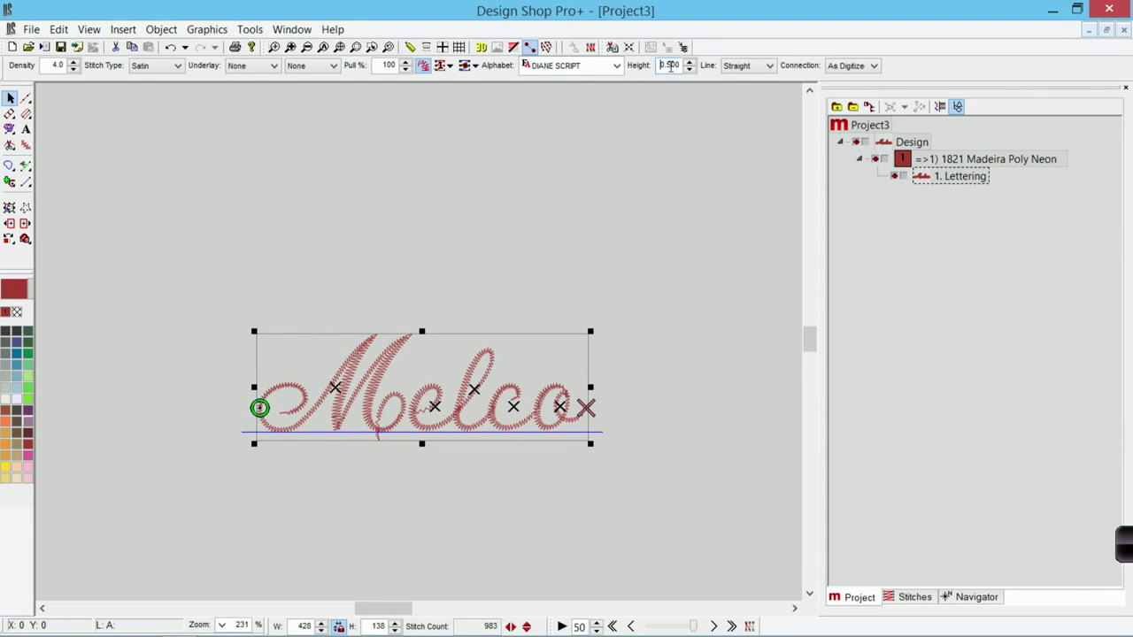
# Zoom in closely on the letter 'e' of the Melco lettering
pyautogui.click(275, 47)
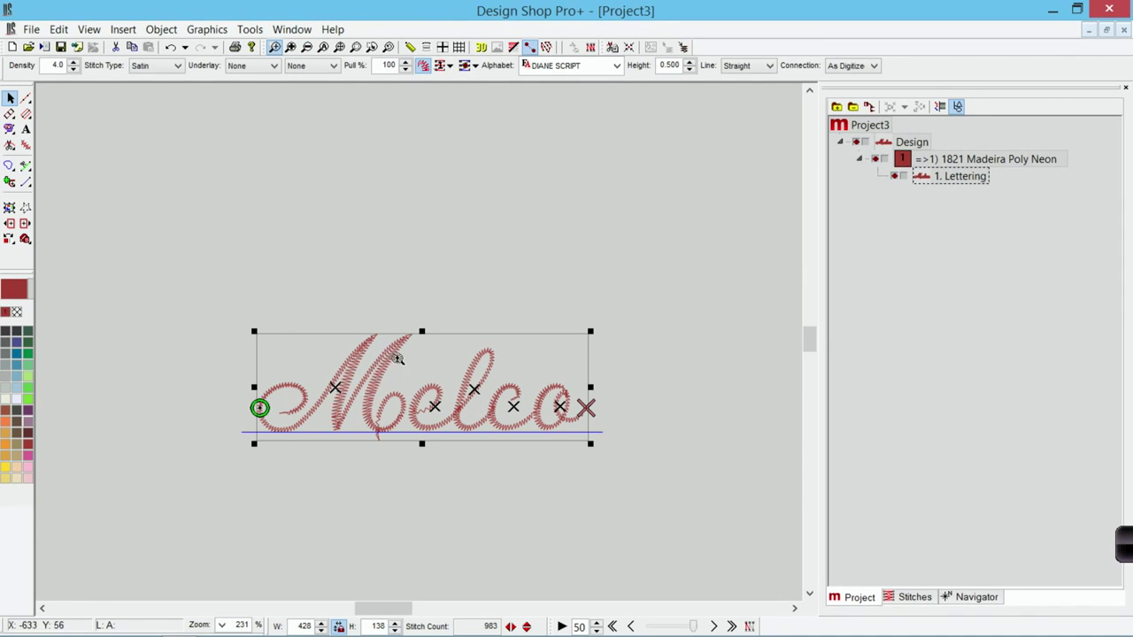
pyautogui.moveTo(394, 357); pyautogui.dragTo(454, 457)
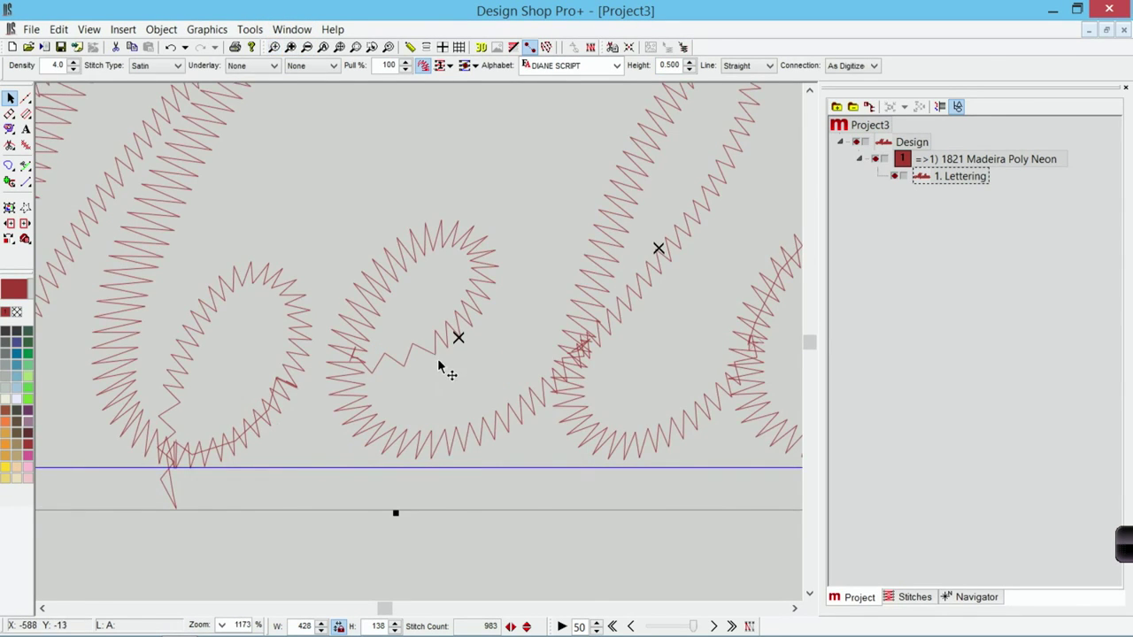
pyautogui.moveTo(428, 352); pyautogui.dragTo(406, 366)
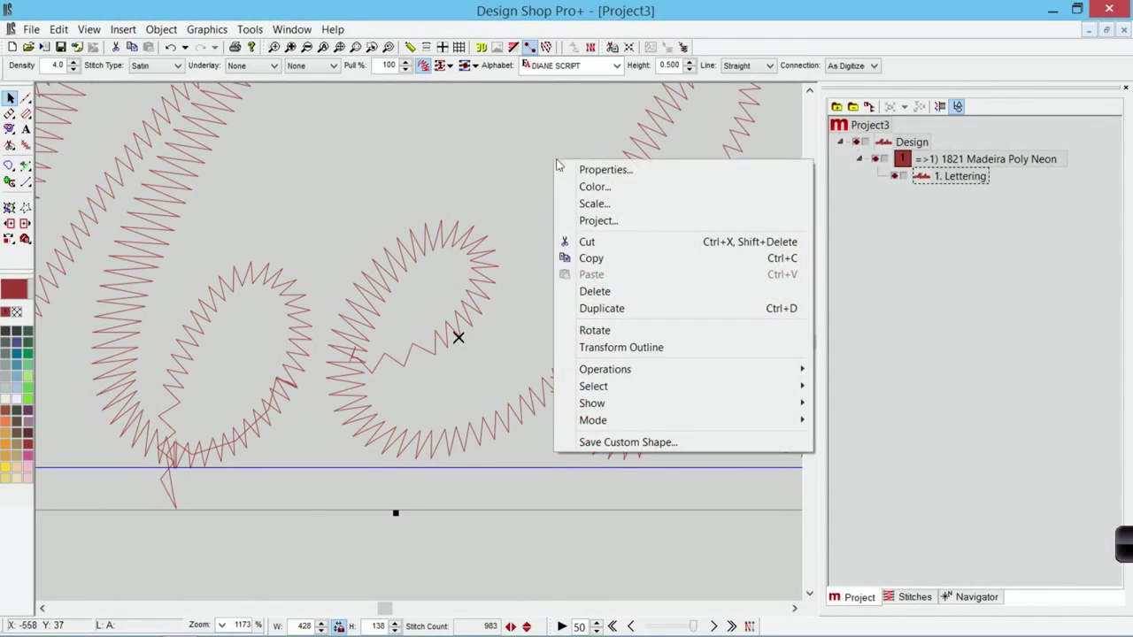
# Open the lettering's Object Properties on Pull Comp and zoom out to the whole lettering
pyautogui.click(581, 172)
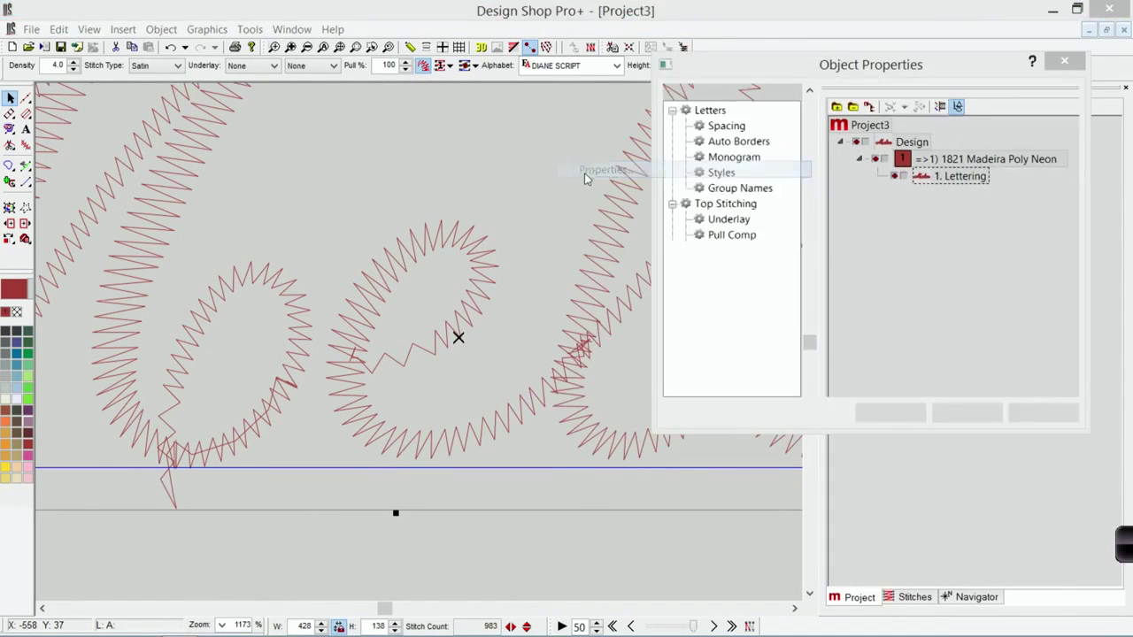
pyautogui.click(732, 235)
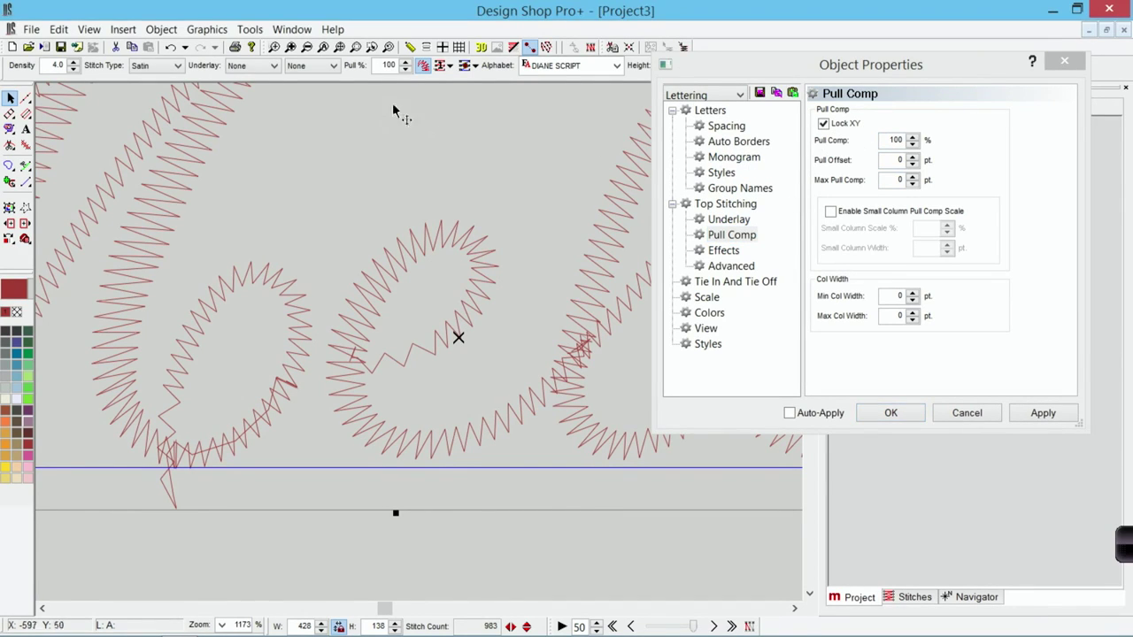
pyautogui.click(307, 48)
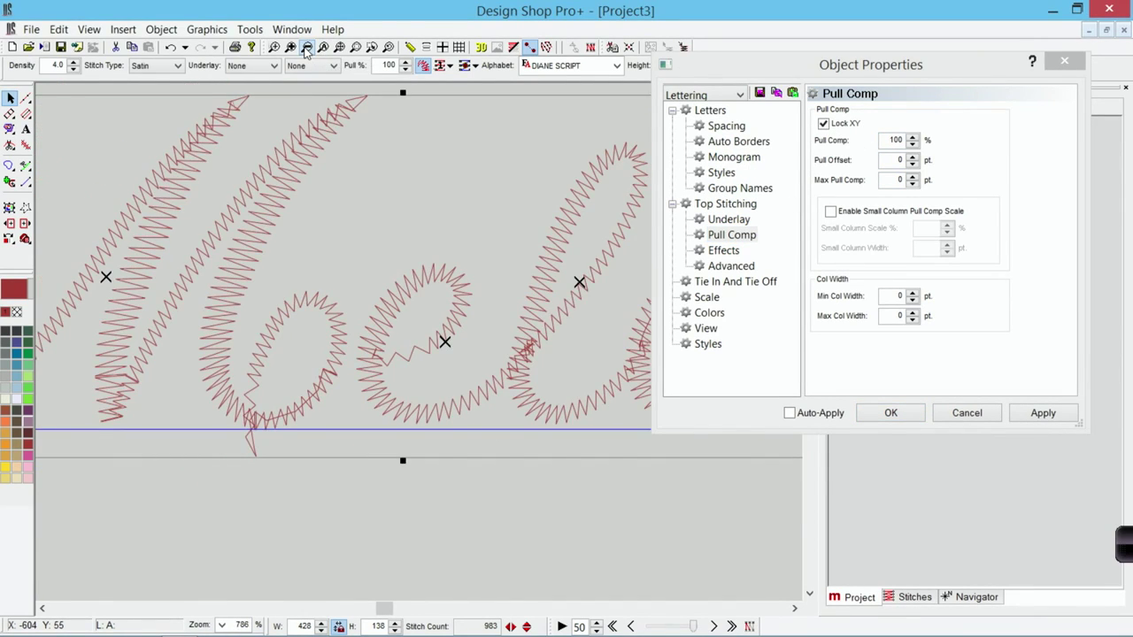
pyautogui.click(306, 47)
pyautogui.click(306, 48)
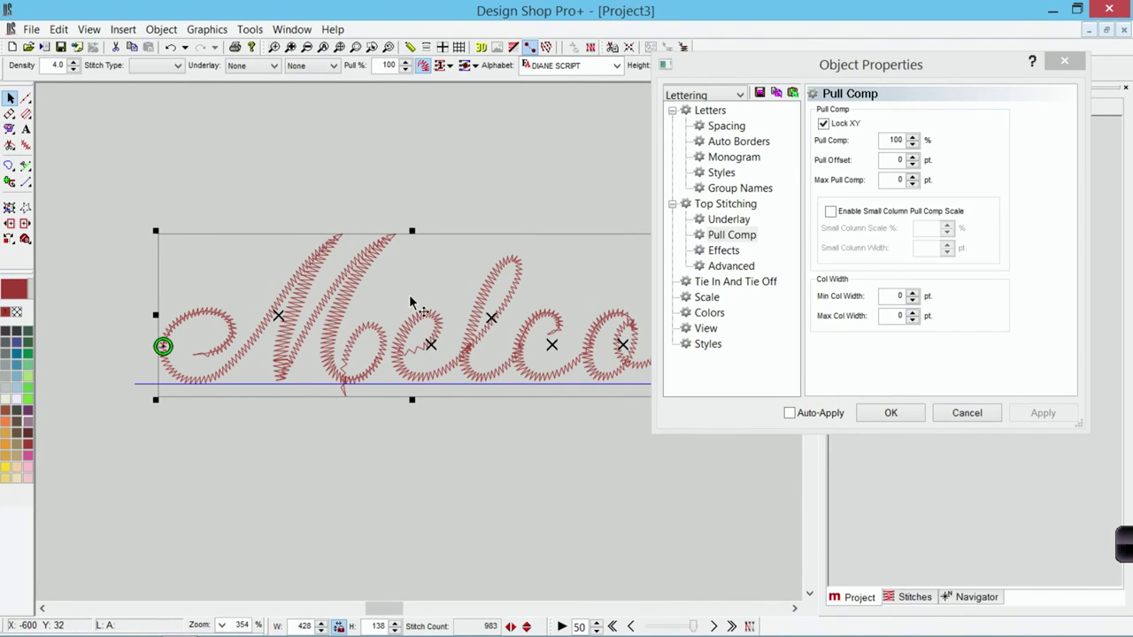
# Move the lettering upward, undo the move, and zoom in closely on the 'e'
pyautogui.moveTo(409, 294); pyautogui.dragTo(403, 125)
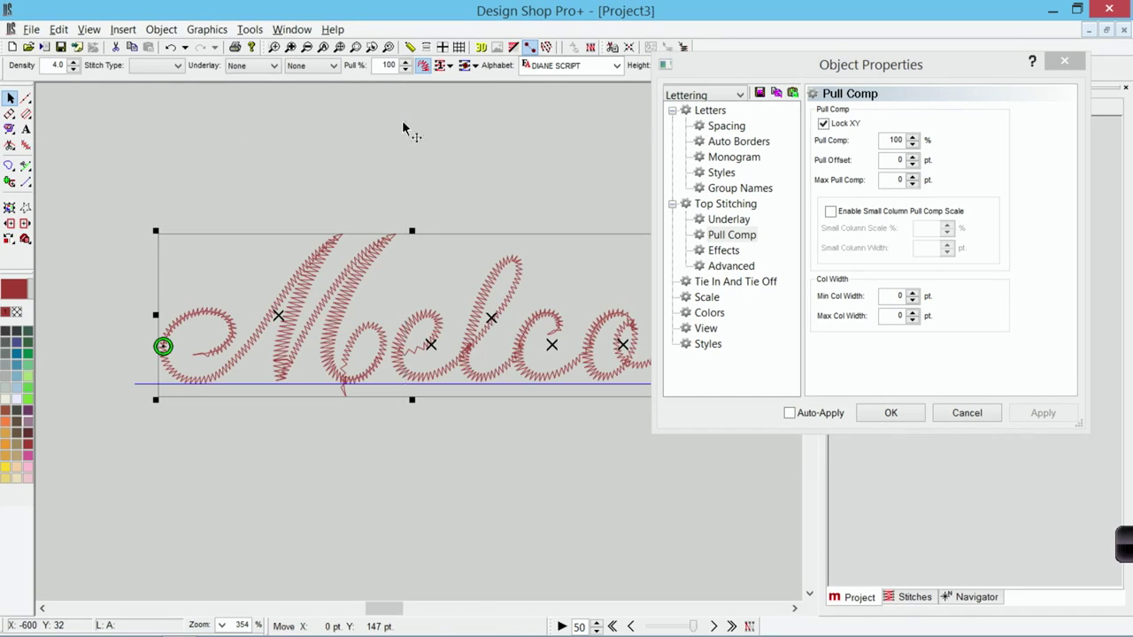
pyautogui.hotkey('ctrl', 'z')
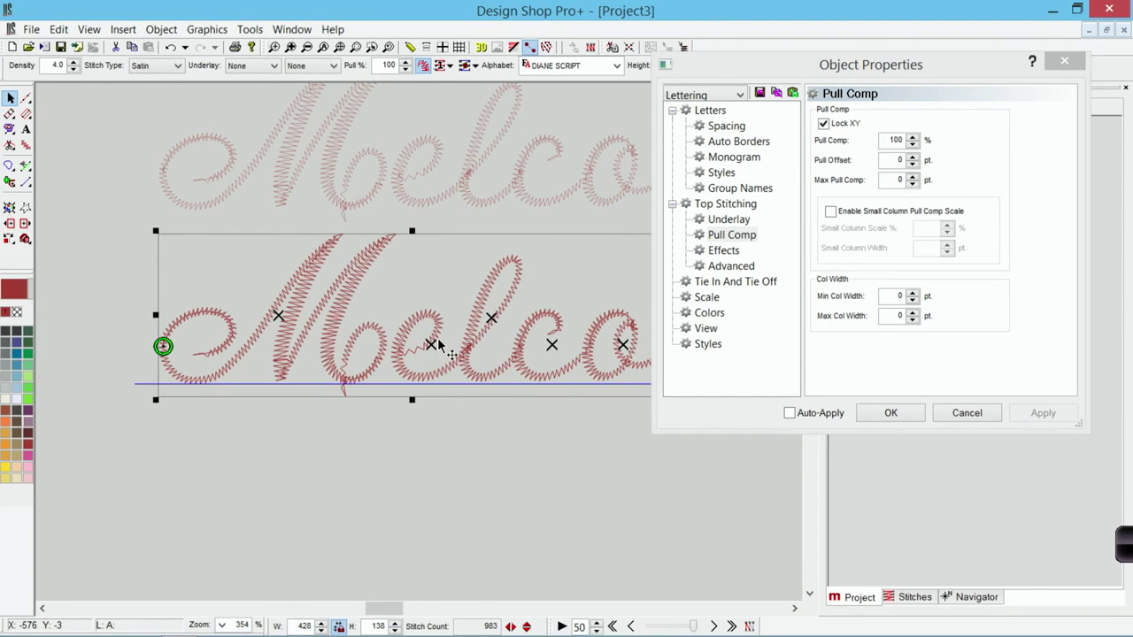
pyautogui.click(274, 46)
pyautogui.moveTo(377, 292); pyautogui.dragTo(461, 400)
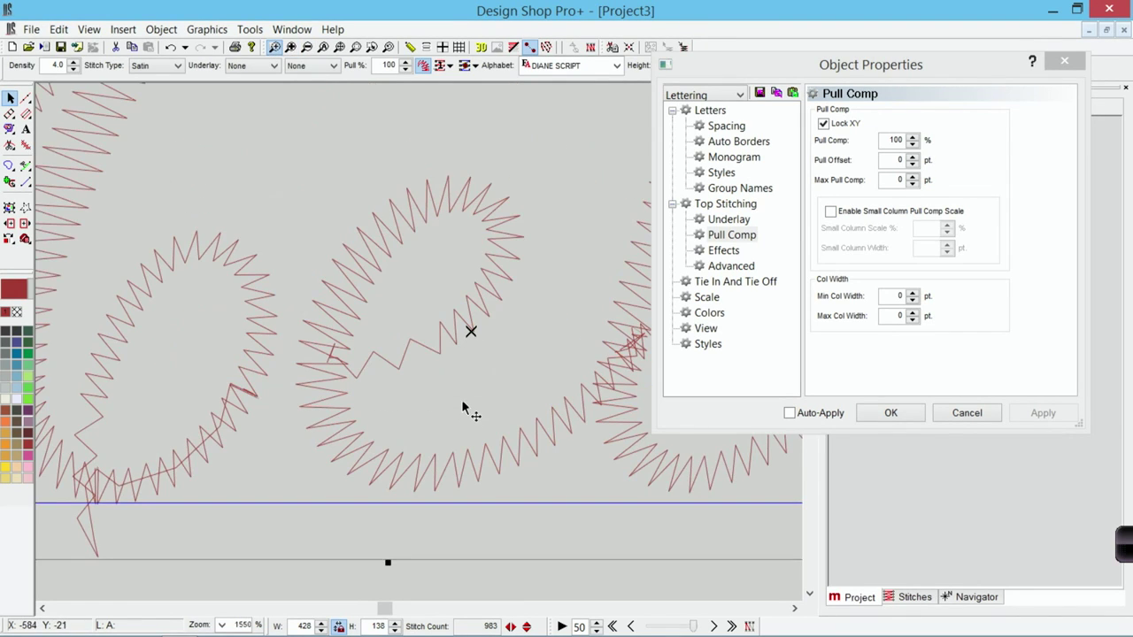
# Measure the e's thin satin column with the ruler, reading 0.020 in
pyautogui.click(410, 46)
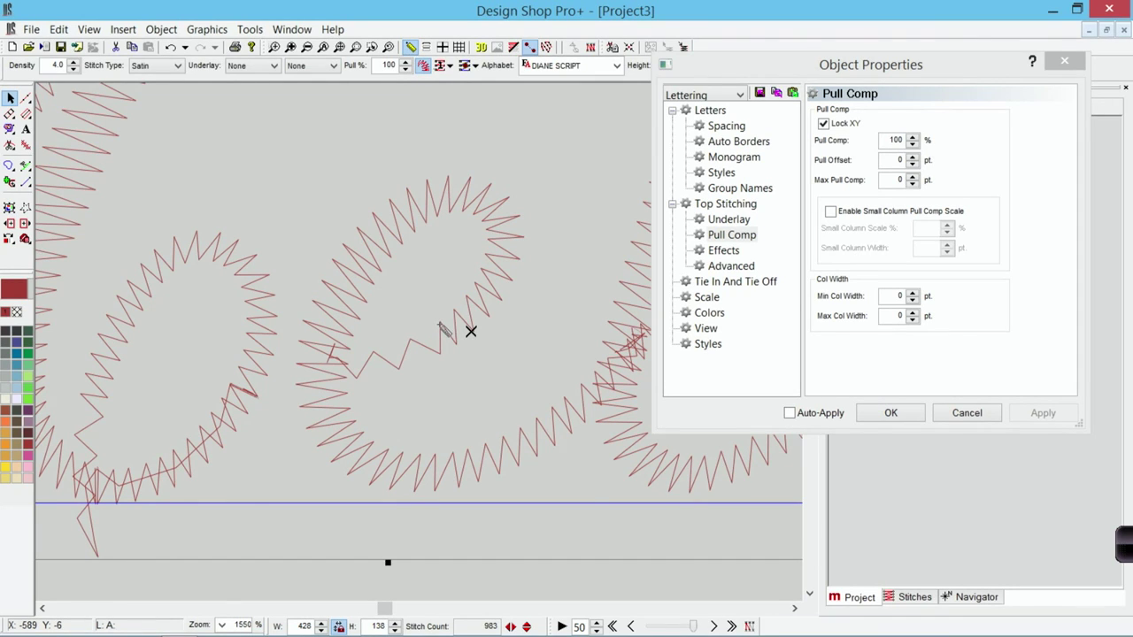
pyautogui.moveTo(441, 324); pyautogui.dragTo(463, 353)
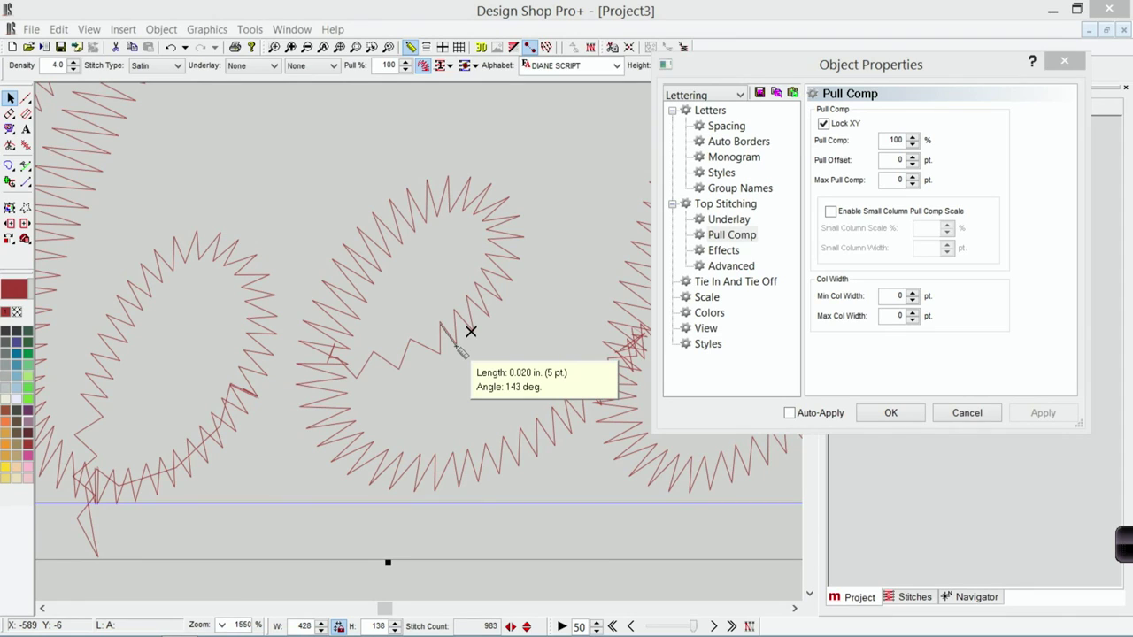
pyautogui.moveTo(458, 348); pyautogui.dragTo(437, 349)
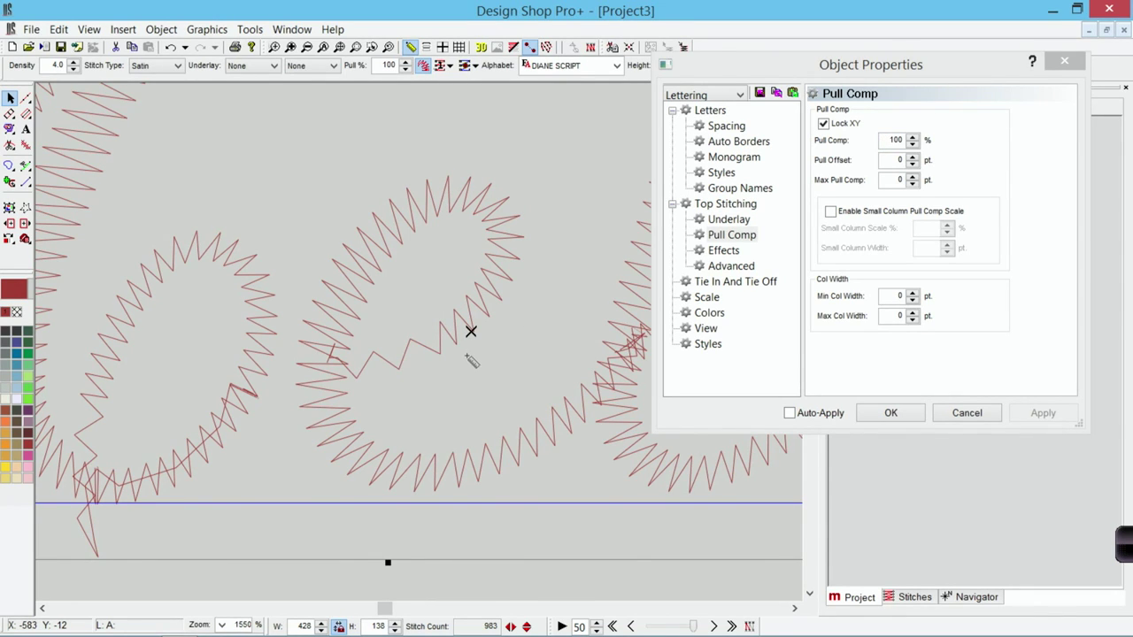
# Set the lettering's Pull Comp to 200% and apply it
pyautogui.doubleClick(891, 141)
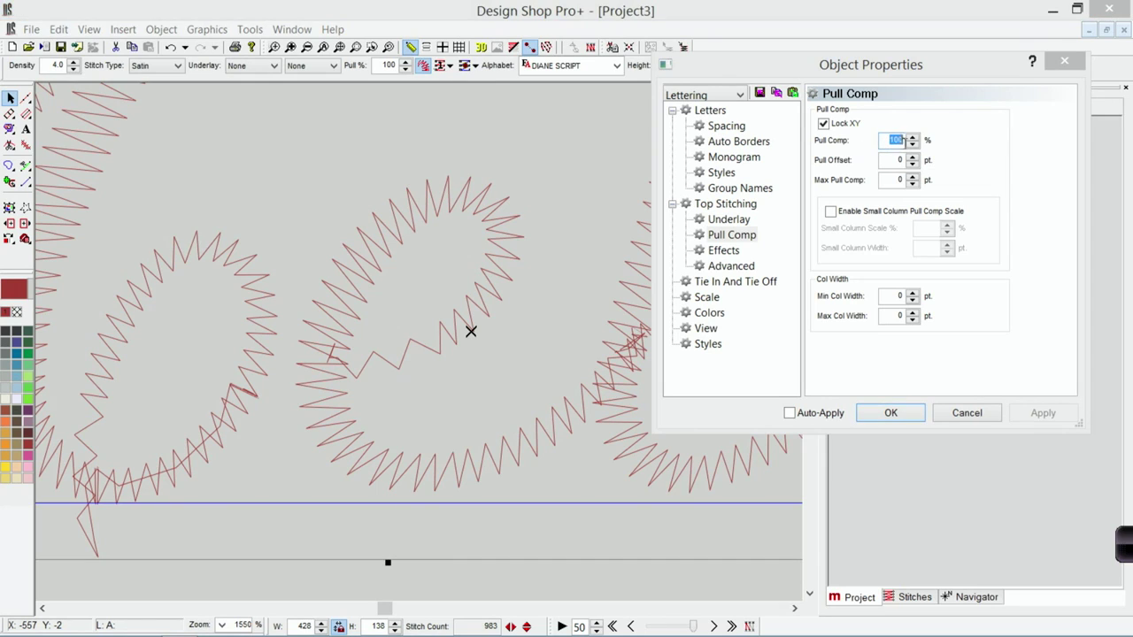
pyautogui.write('2')
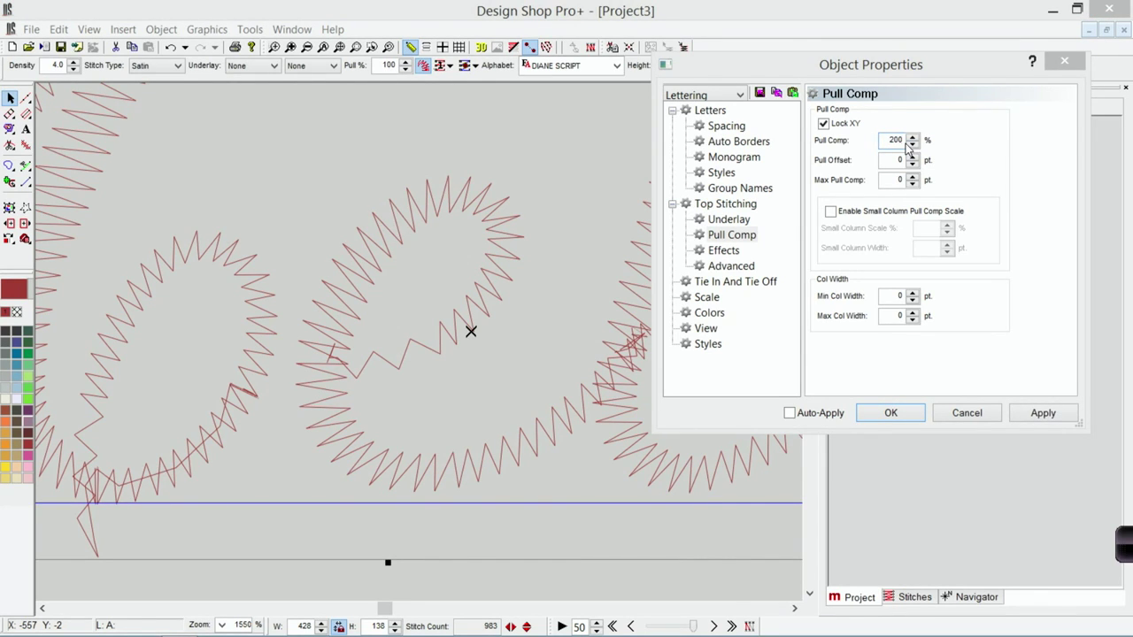
pyautogui.click(1050, 415)
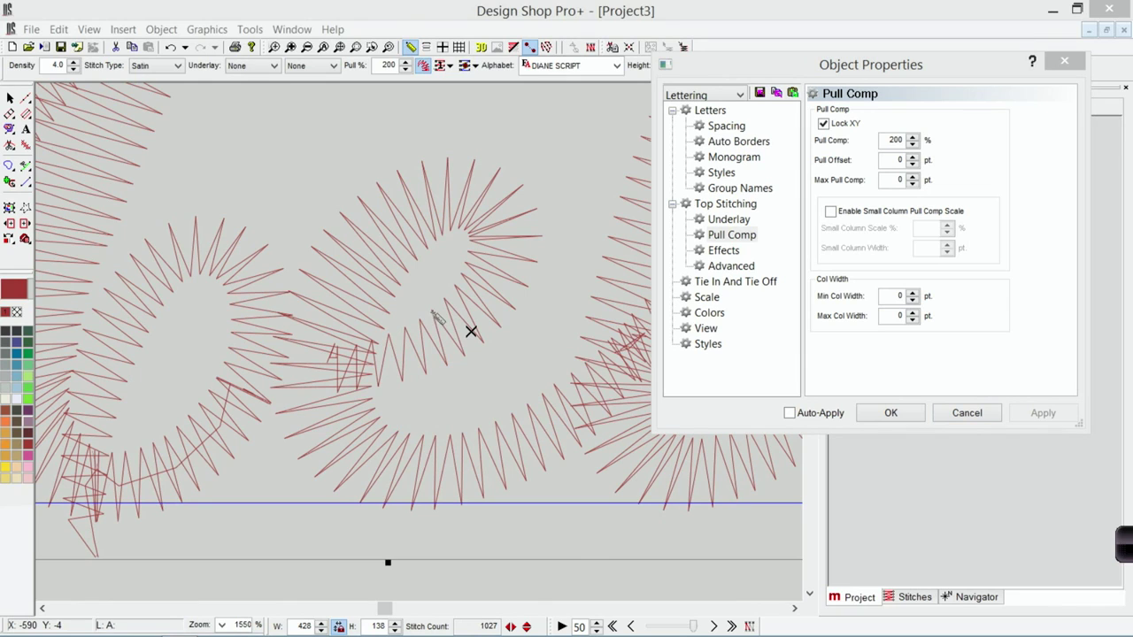
# Measure the thickened column at about 10 pt, close Object Properties, and zoom out
pyautogui.moveTo(434, 311); pyautogui.dragTo(466, 361)
pyautogui.click(885, 412)
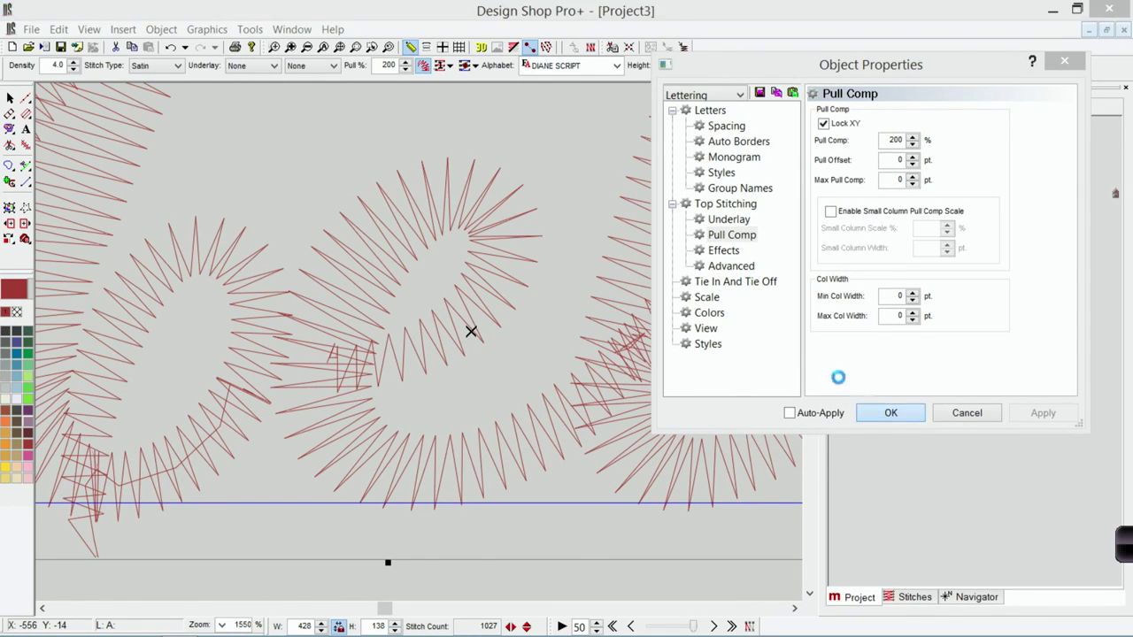
pyautogui.click(343, 50)
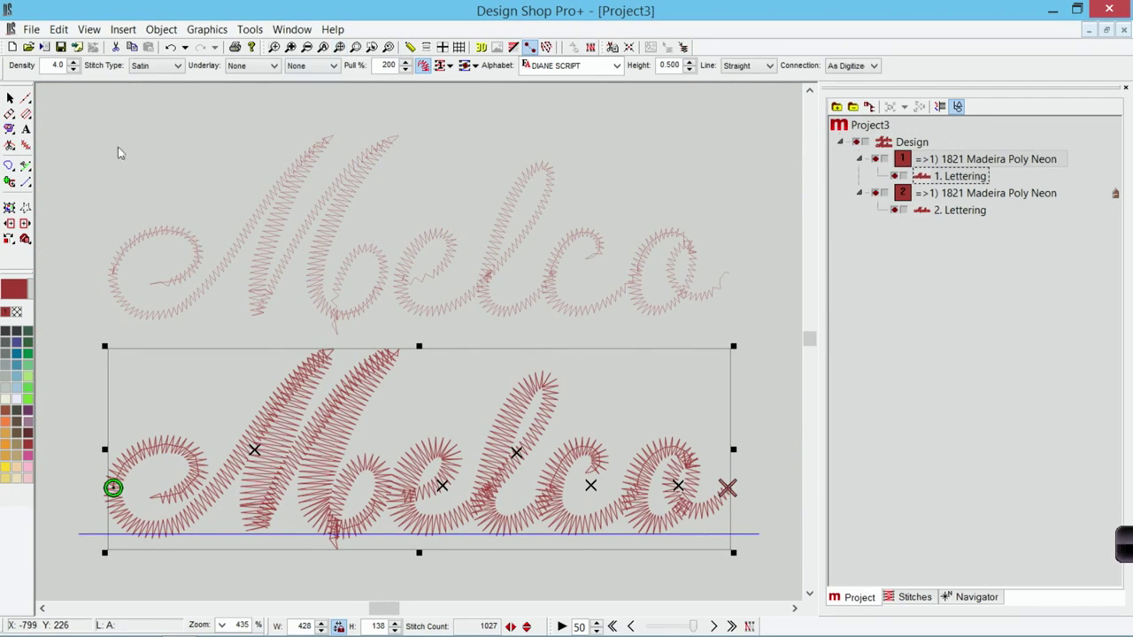
# Clear the selection and view both Melco letterings as realistic 3D stitches
pyautogui.press('Tab')
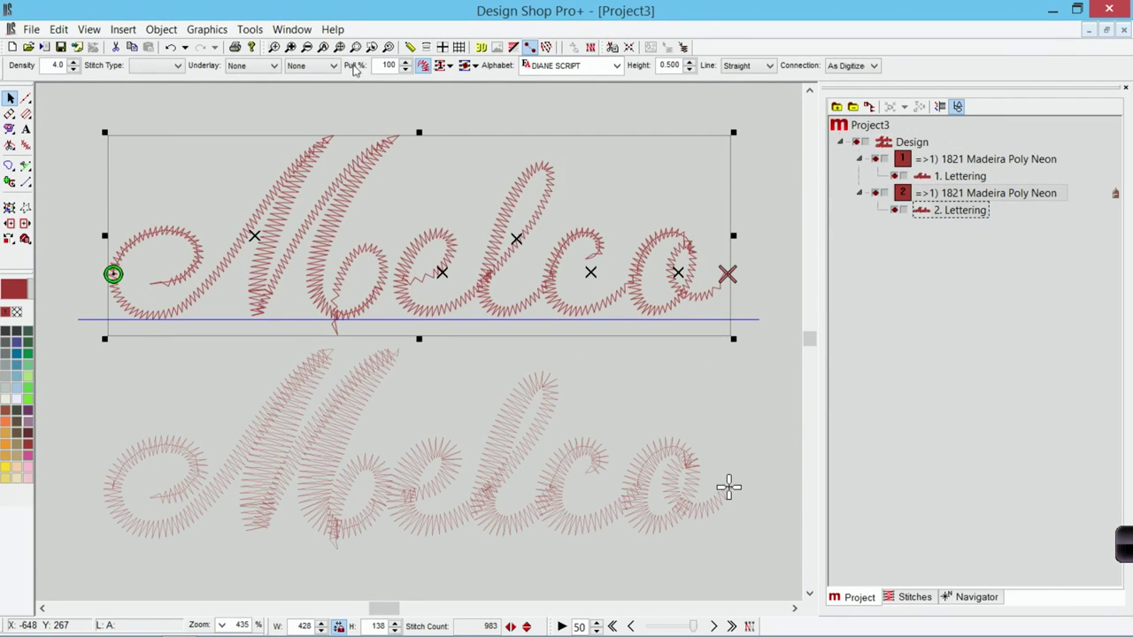
pyautogui.click(324, 47)
pyautogui.click(323, 88)
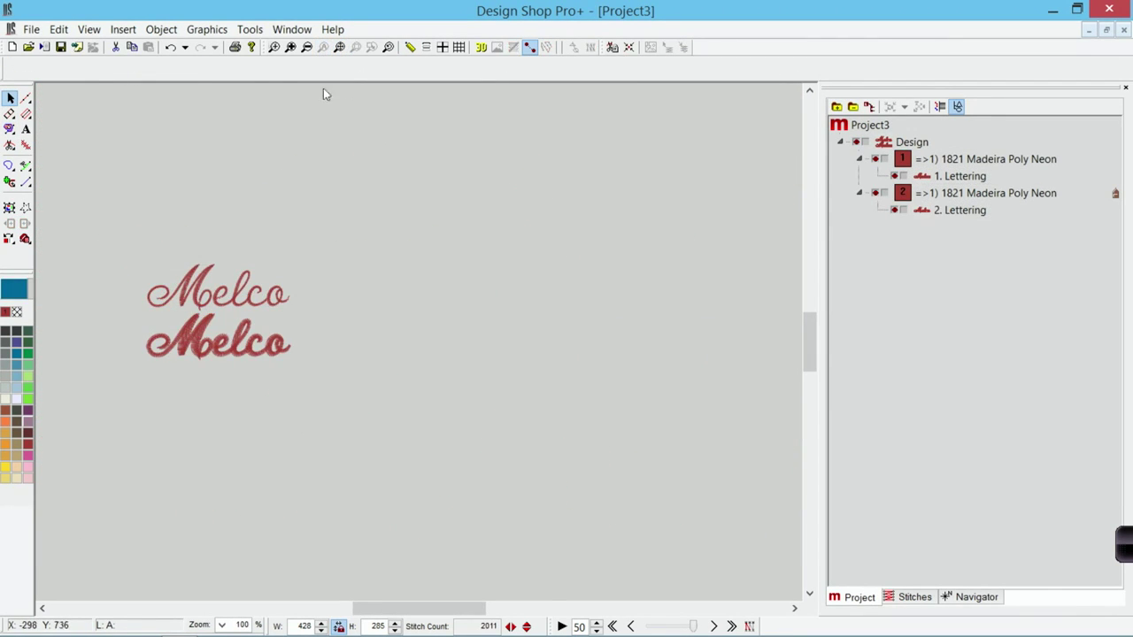
pyautogui.click(482, 48)
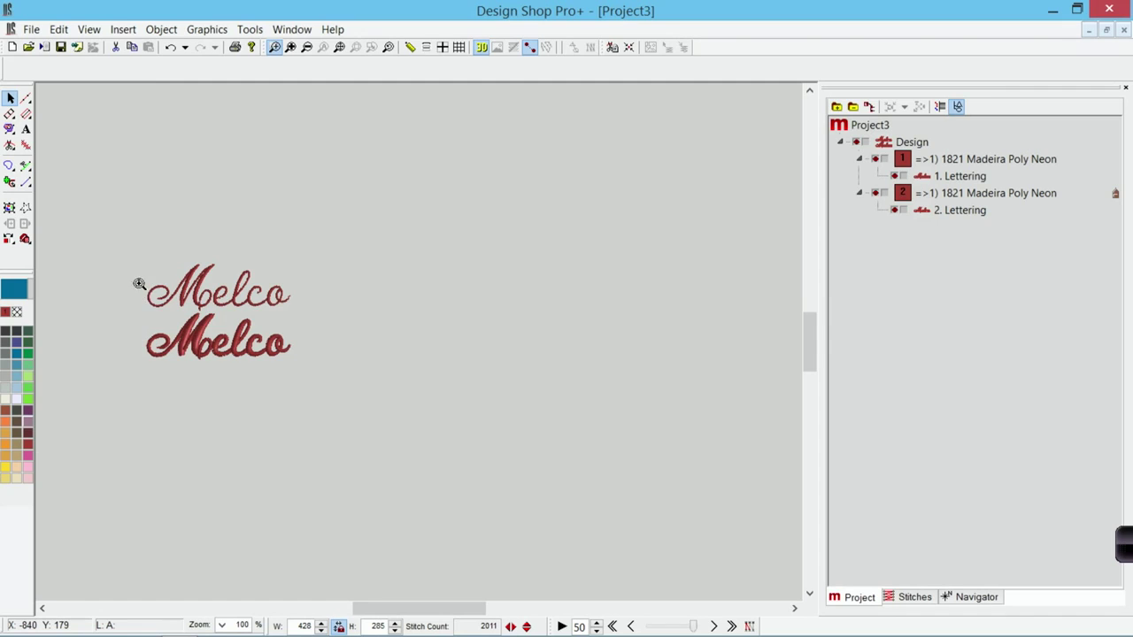
pyautogui.moveTo(139, 283); pyautogui.dragTo(242, 379)
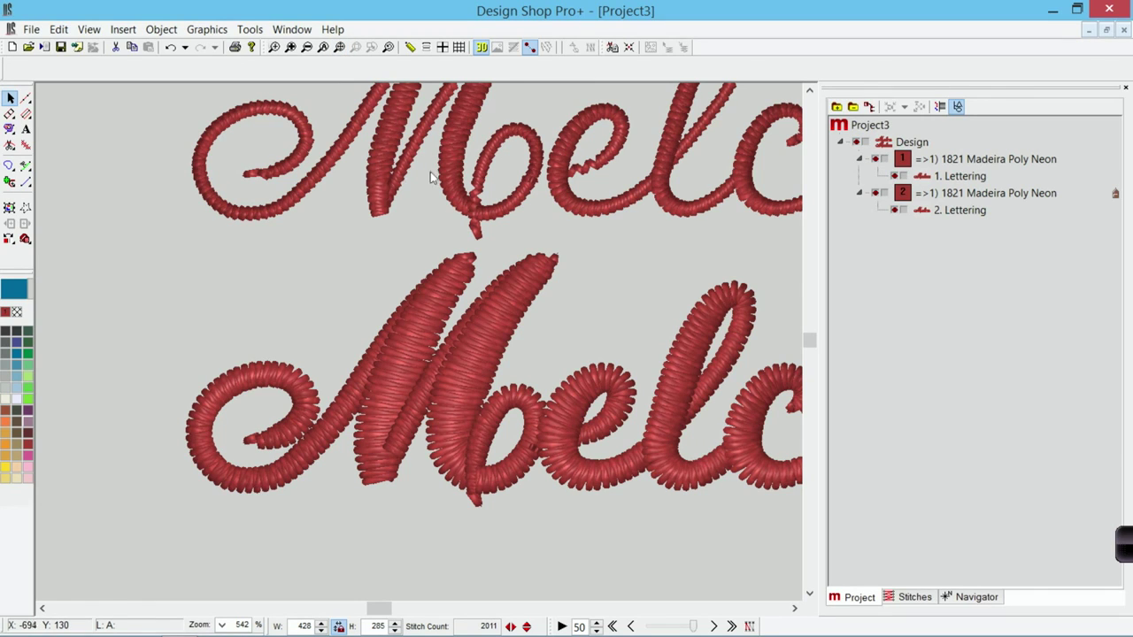
# Duplicate the upper Melco lettering with Ctrl+D and move the copy below the thick one
pyautogui.click(470, 163)
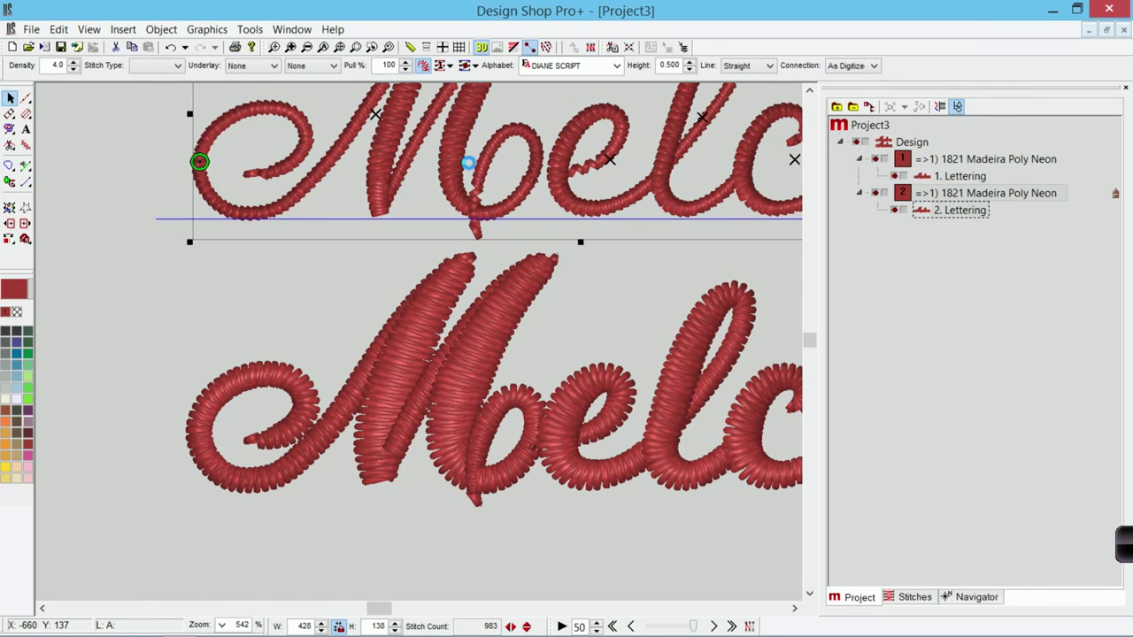
pyautogui.hotkey('ctrl', 'd')
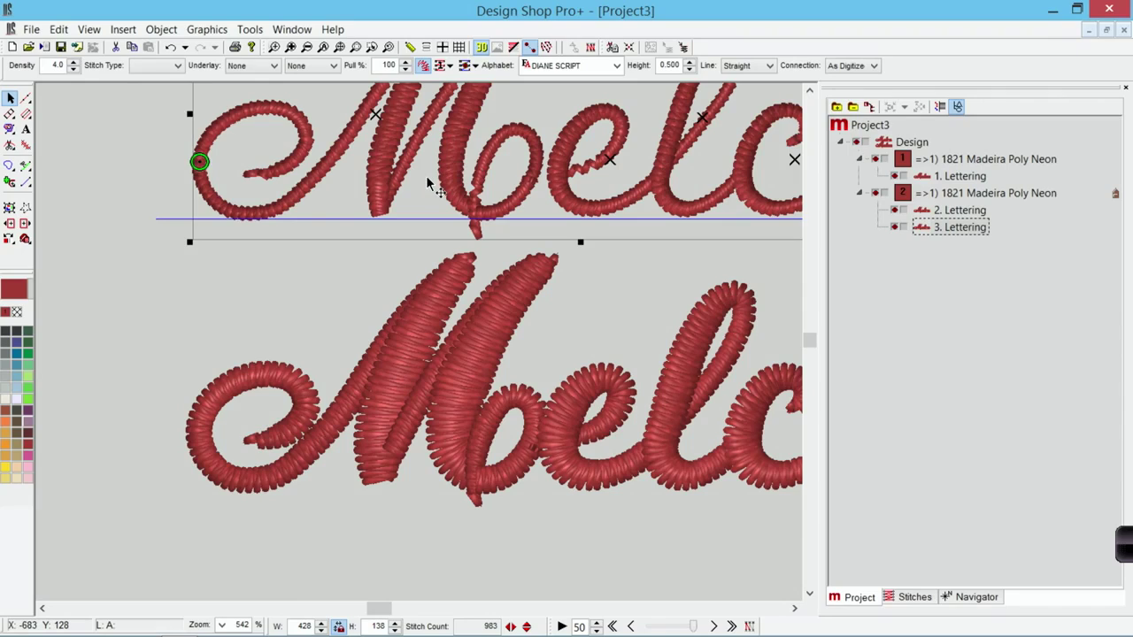
pyautogui.moveTo(431, 183); pyautogui.dragTo(462, 562)
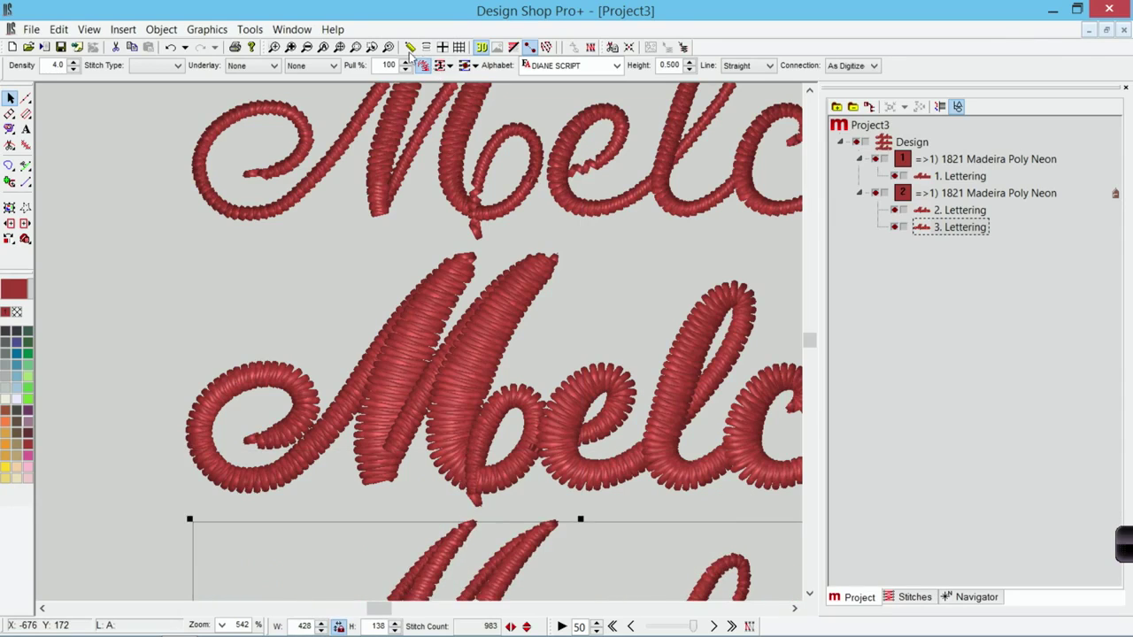
pyautogui.click(339, 48)
# Set the third lettering's Pull Offset to 3 pt in Object Properties and apply it
pyautogui.rightClick(409, 400)
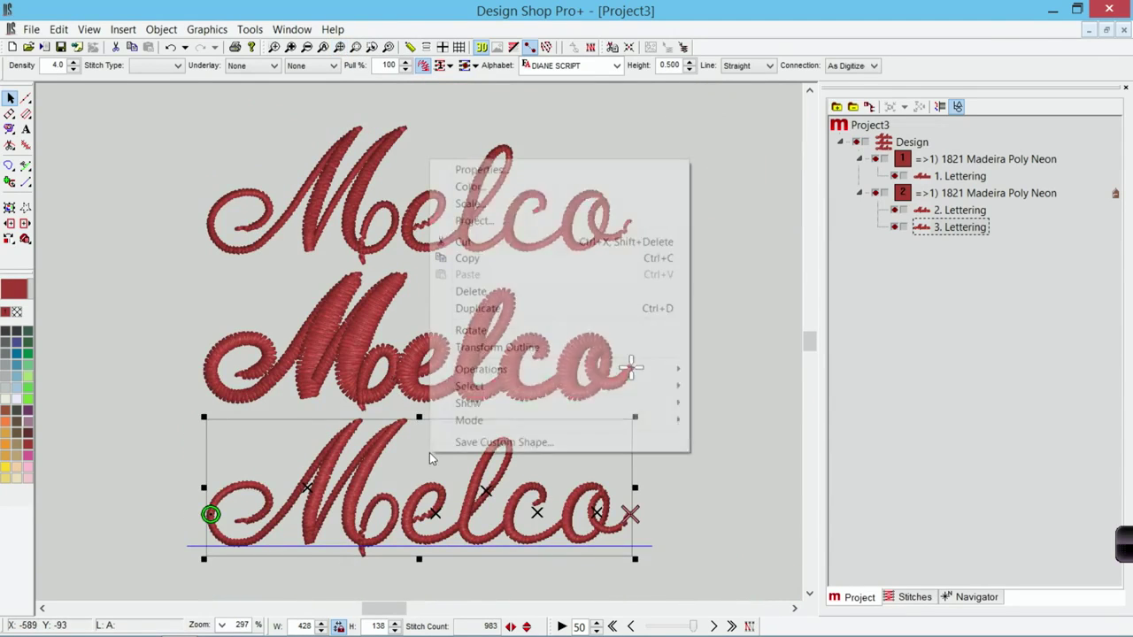
pyautogui.click(482, 169)
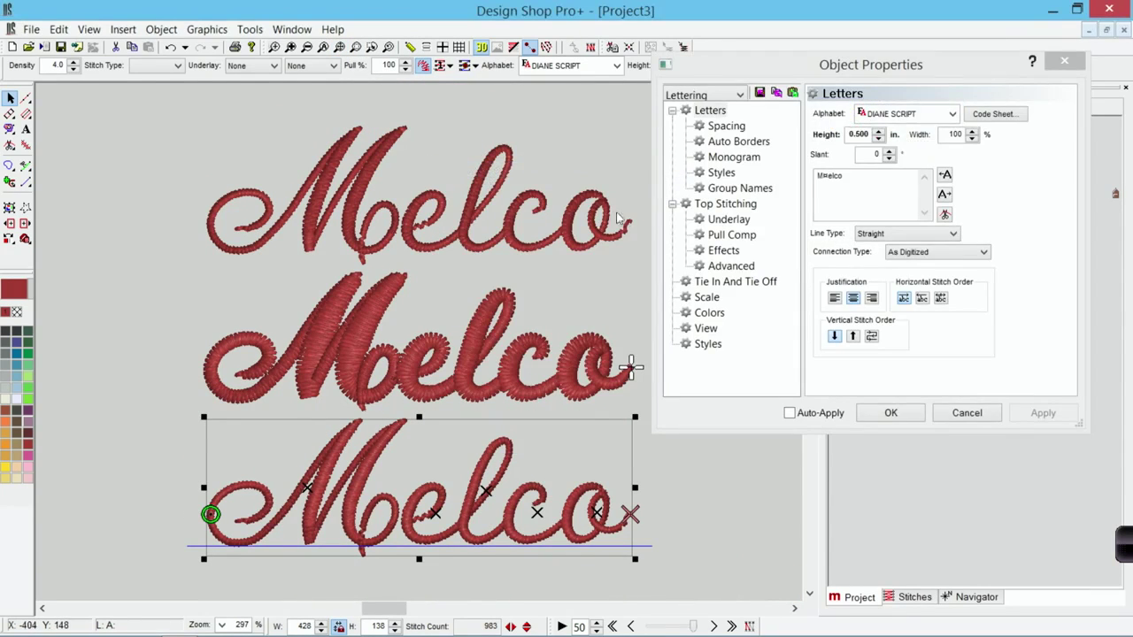
pyautogui.click(719, 220)
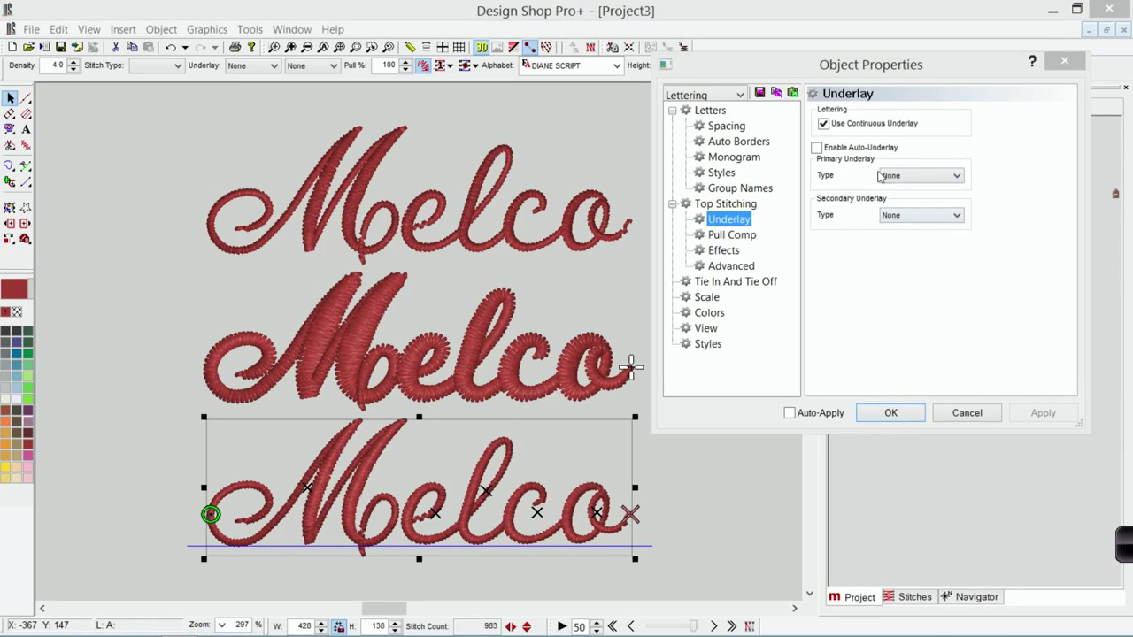
pyautogui.click(749, 233)
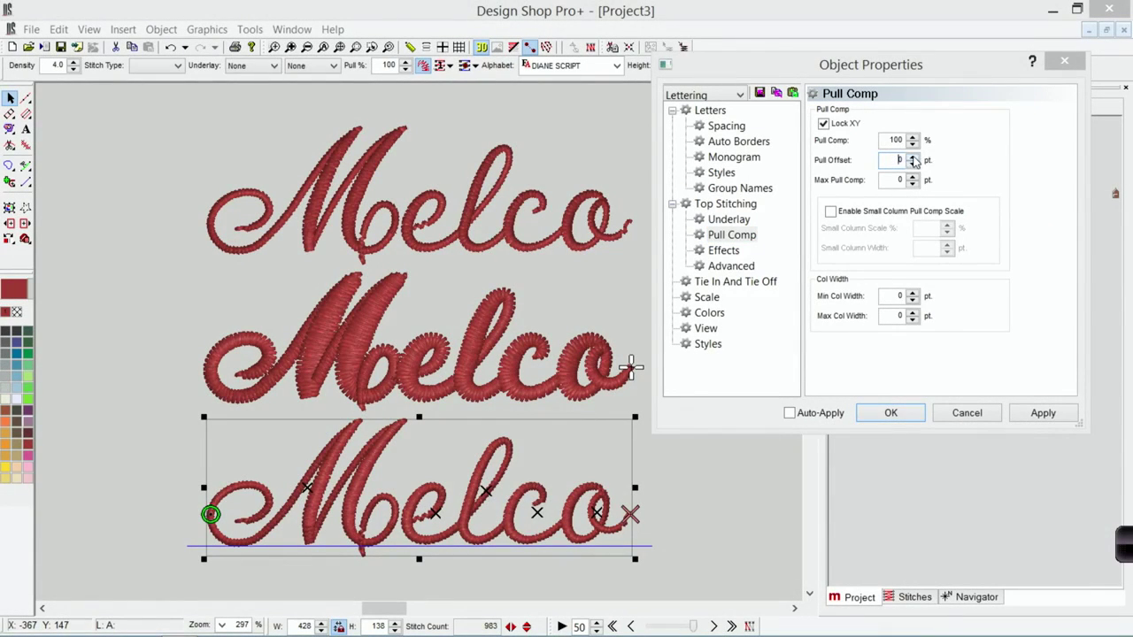
pyautogui.click(914, 157)
pyautogui.click(1039, 414)
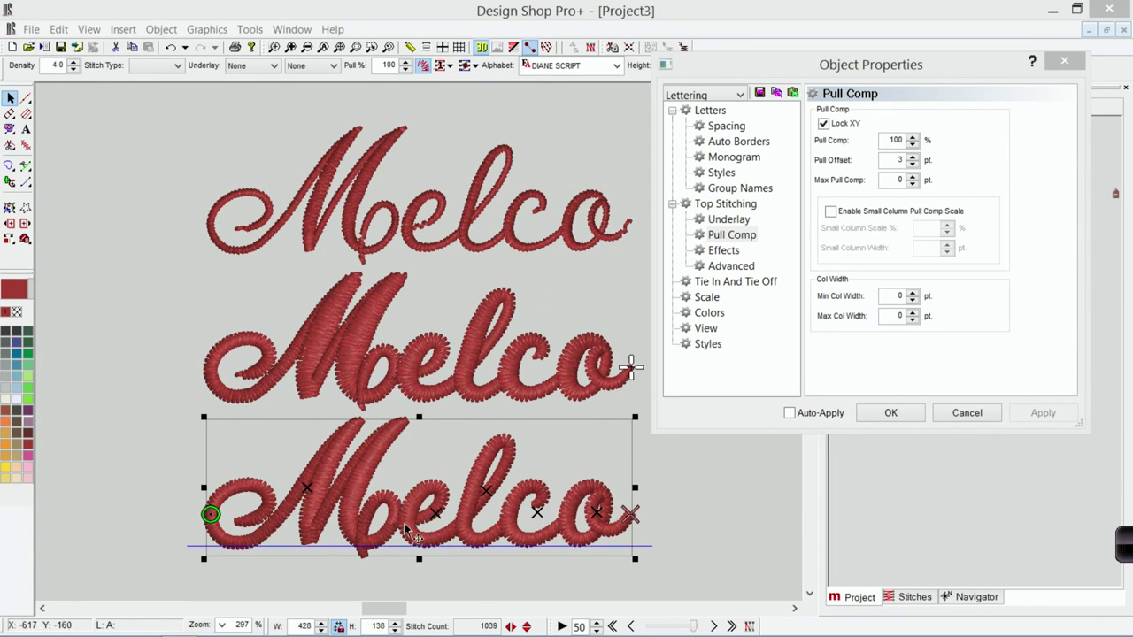
# Close the current lettering properties, then open Properties for the top Melco lettering
pyautogui.click(885, 414)
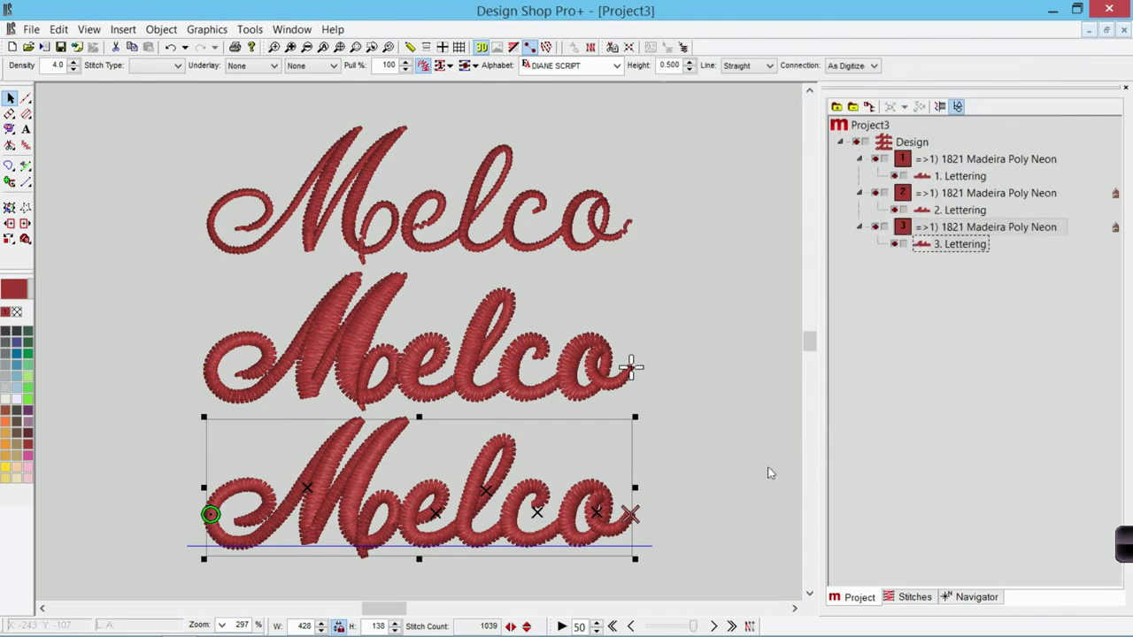
pyautogui.click(739, 478)
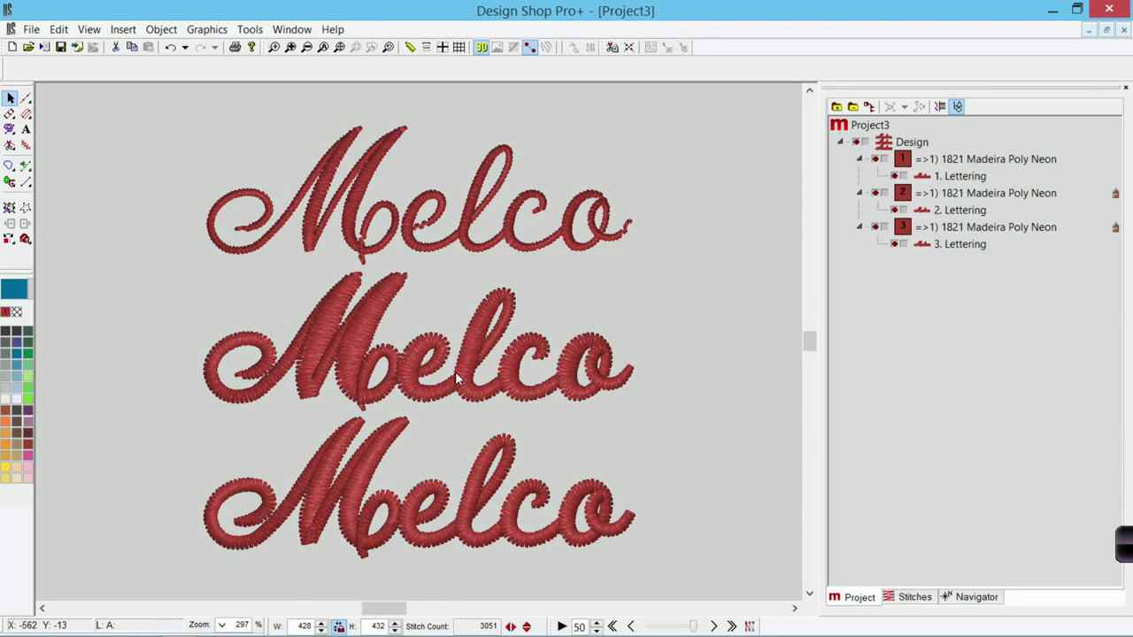
pyautogui.hscroll(2, 458, 379)
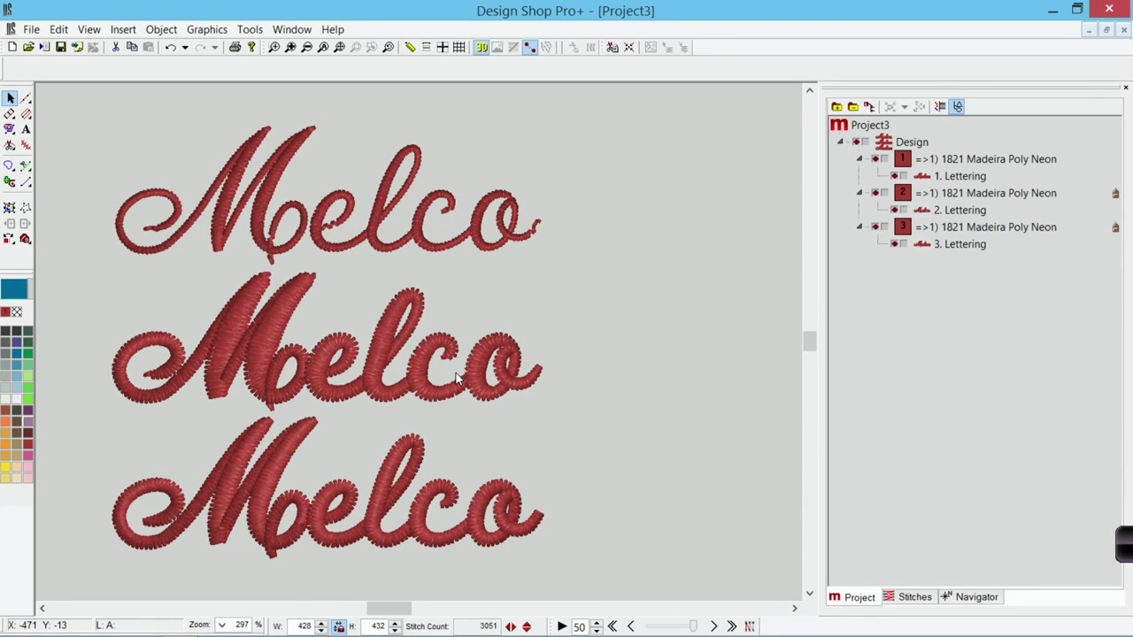
pyautogui.click(445, 222)
pyautogui.rightClick(469, 160)
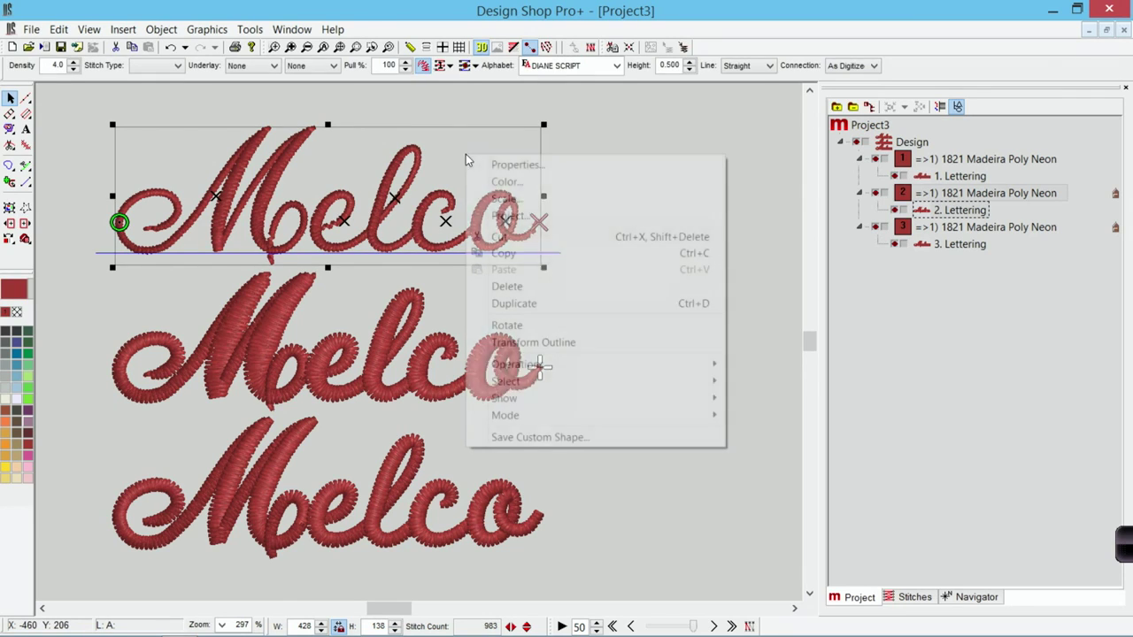
pyautogui.click(482, 165)
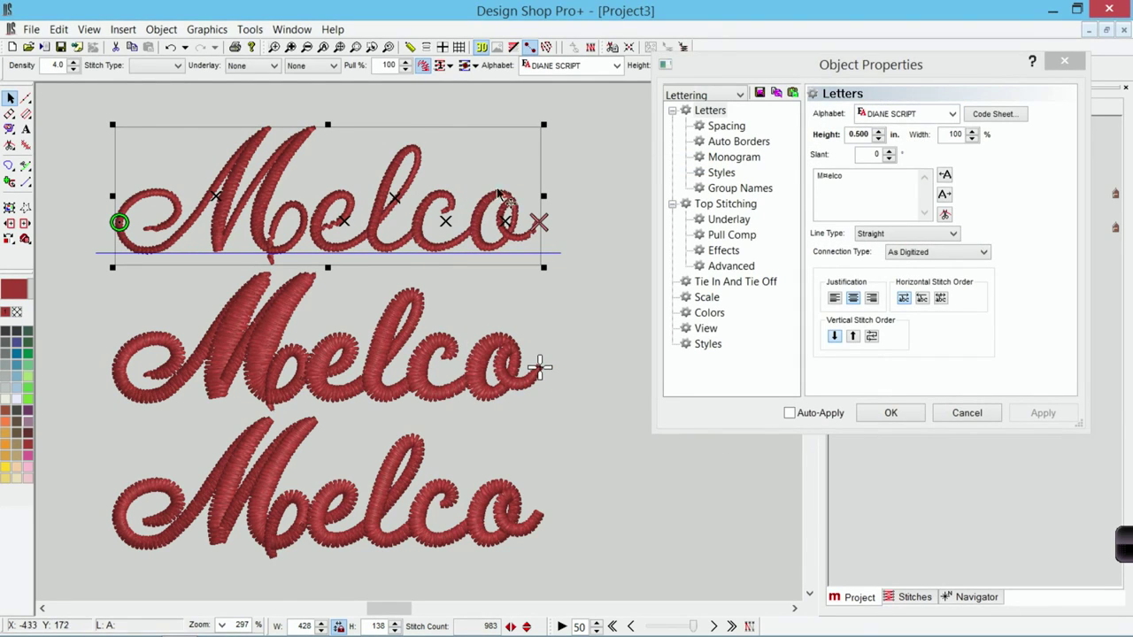
# Apply a 10 pt minimum column width on the Pull Comp page and close the dialog
pyautogui.click(744, 235)
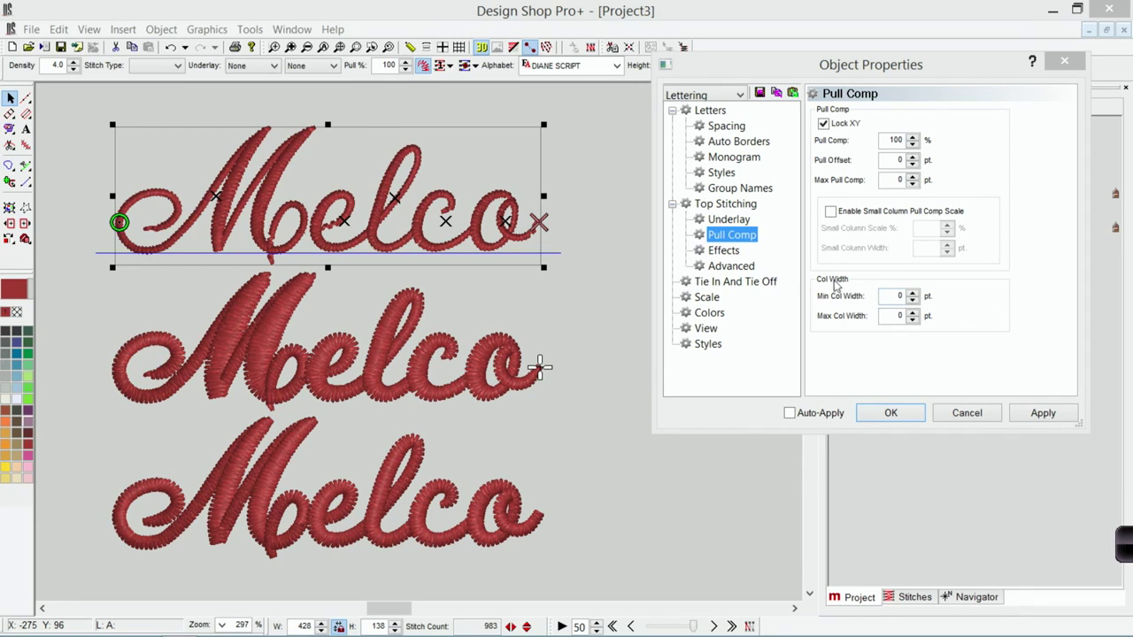
pyautogui.click(889, 296)
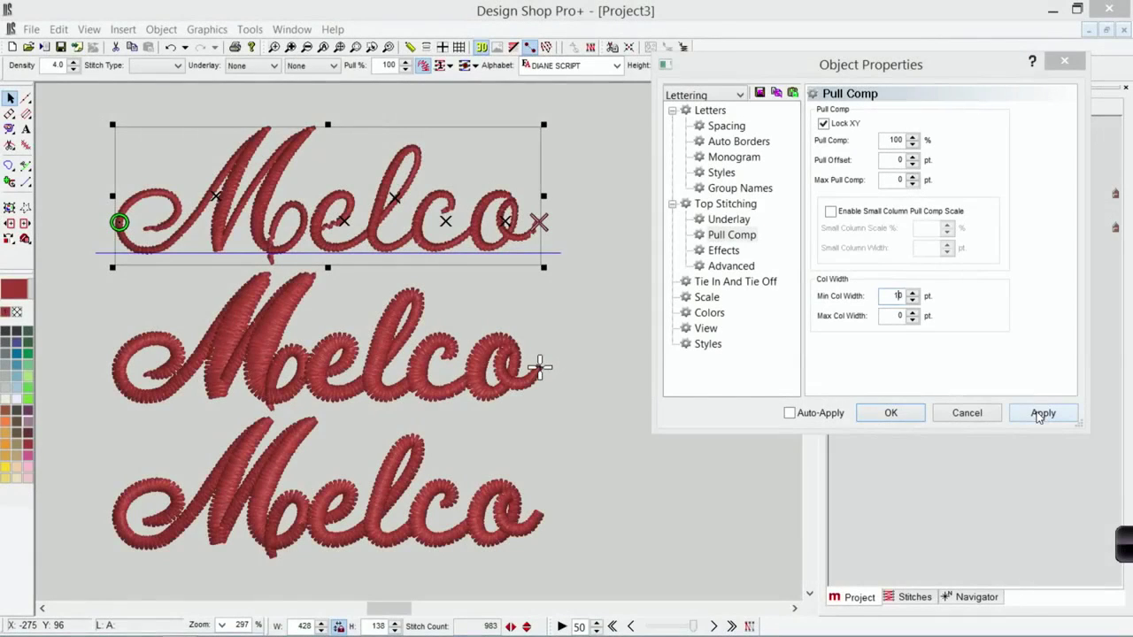
pyautogui.click(1042, 412)
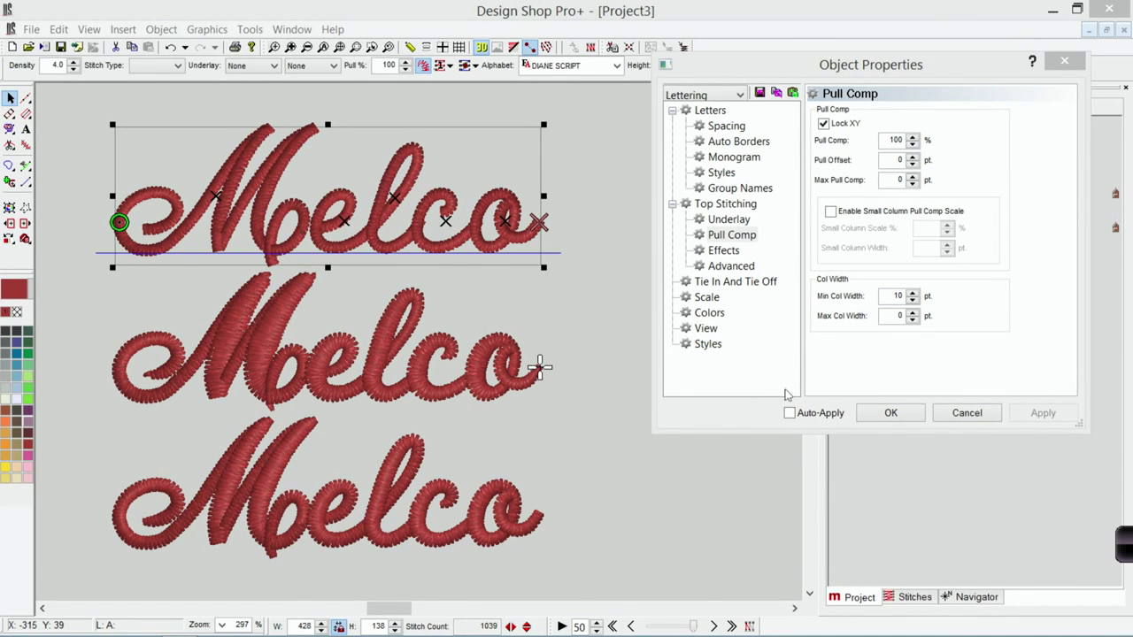
pyautogui.click(885, 412)
pyautogui.click(640, 346)
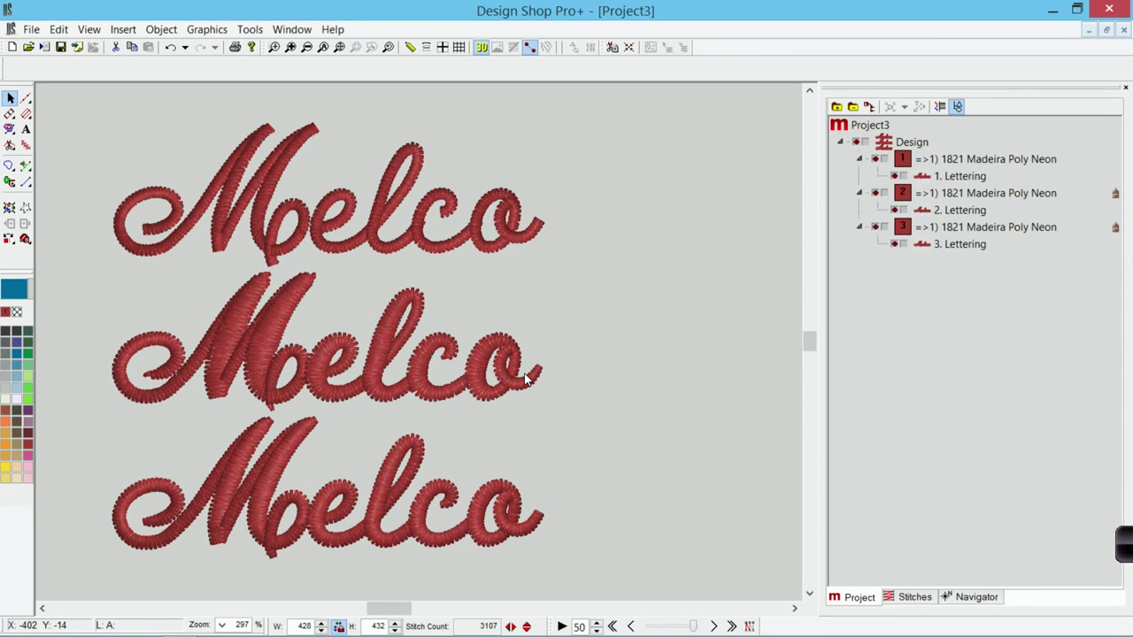
pyautogui.click(469, 482)
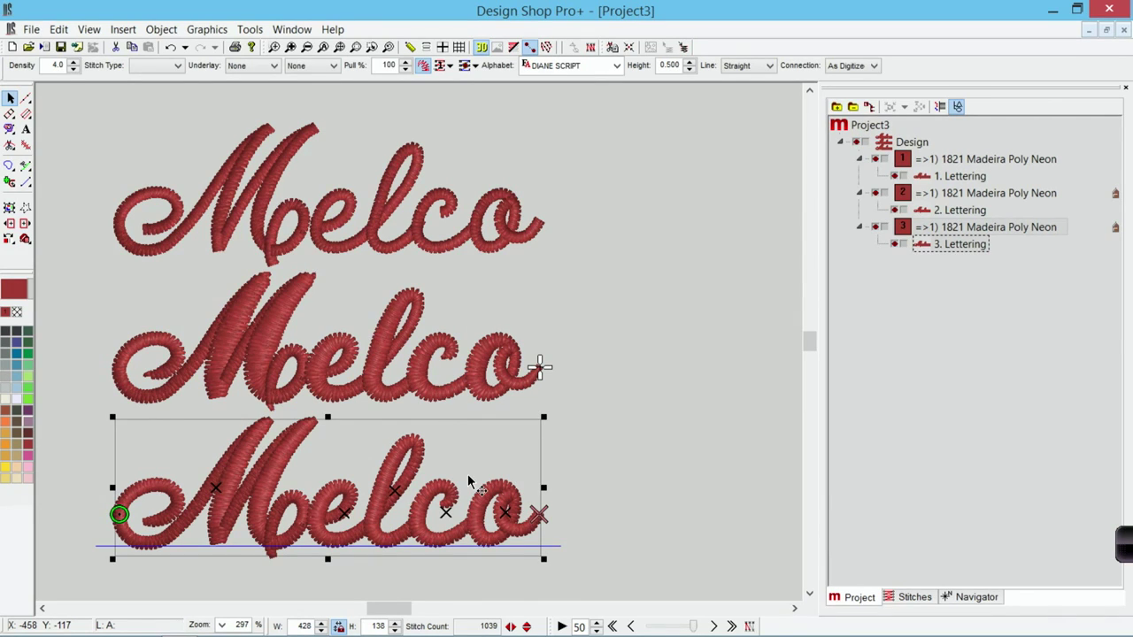
pyautogui.click(617, 406)
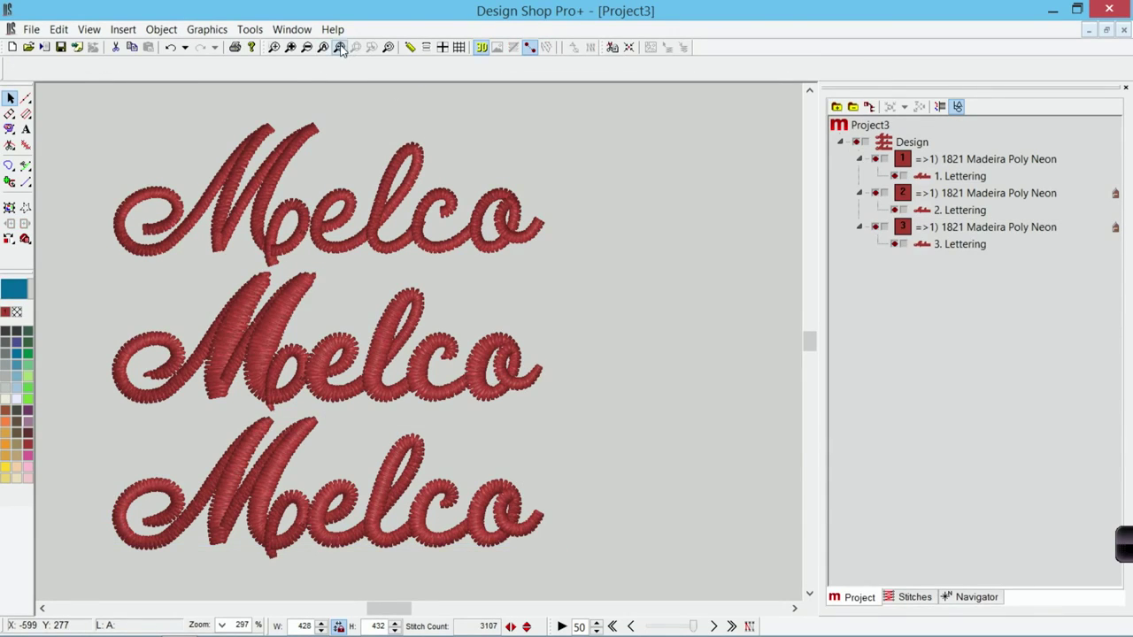